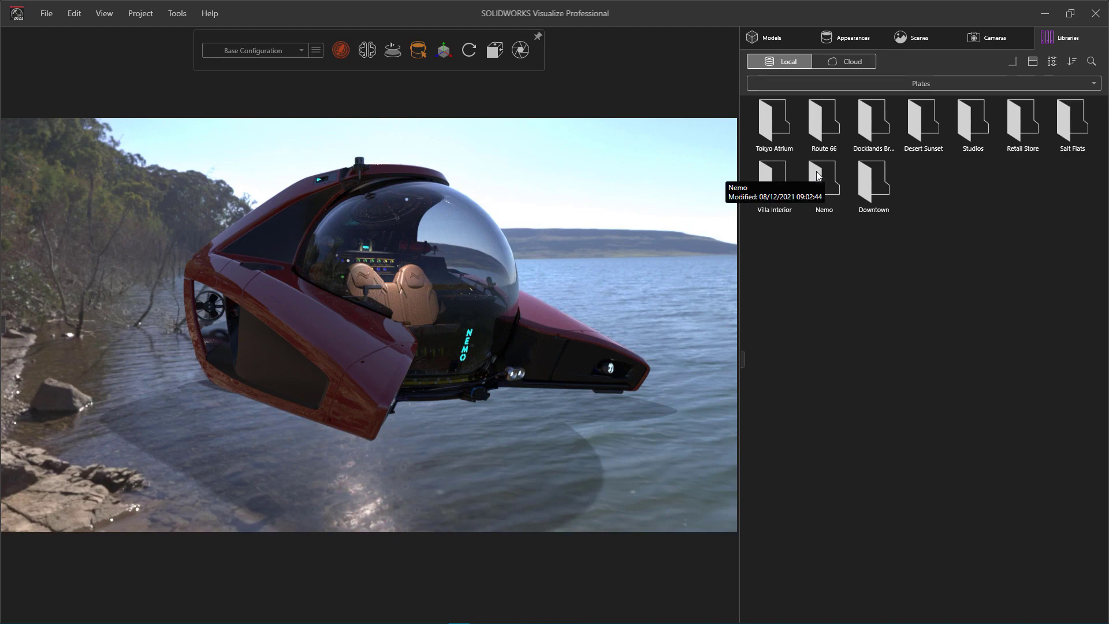
# - Apply the Cruise Ship backplate from the Nemo plates folder and turn the submarine's nose towards the railing side
pyautogui.doubleClick(817, 172)
pyautogui.moveTo(826, 123); pyautogui.dragTo(643, 173)
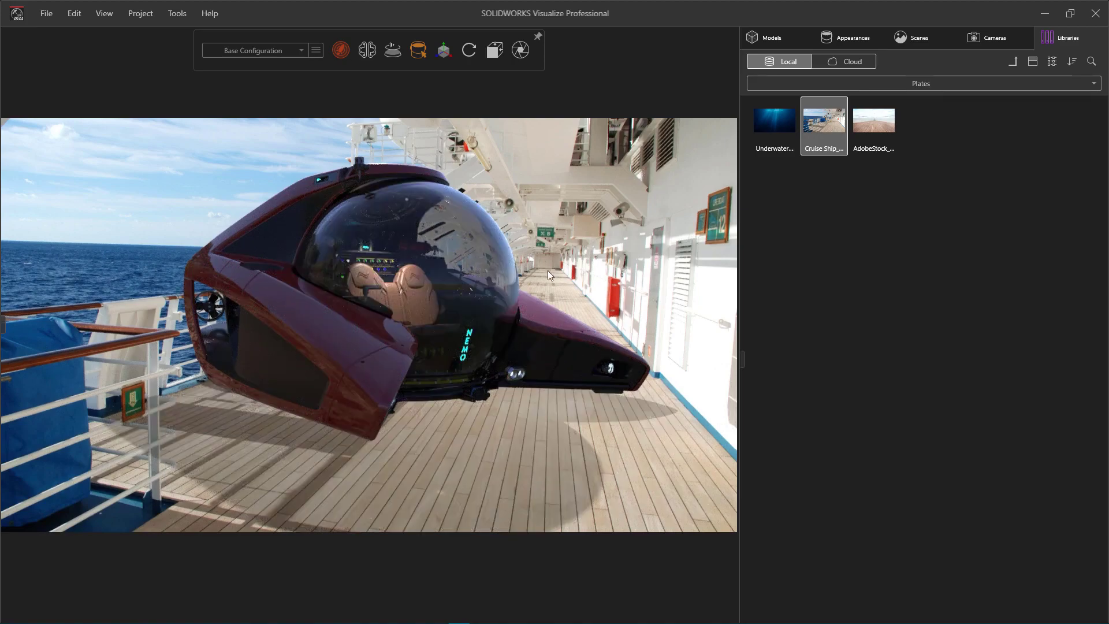
pyautogui.moveTo(547, 274); pyautogui.dragTo(470, 315)
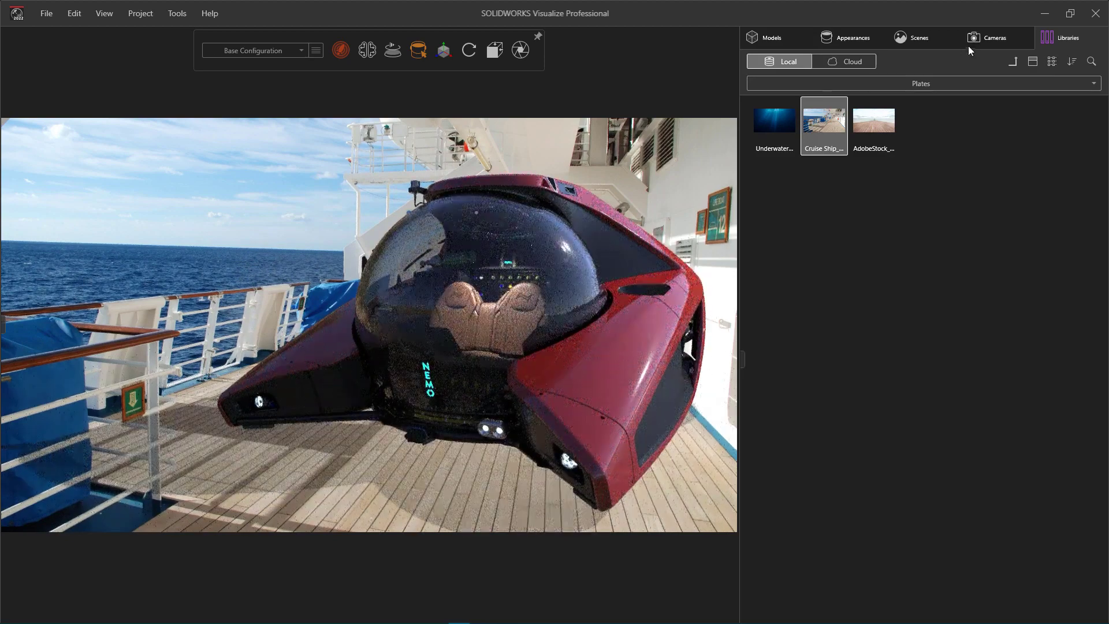
# - Start matching the Default Camera to the backplate, aligning the red X-axis lines with the ship's upper deck beam and the sea horizon
pyautogui.click(972, 43)
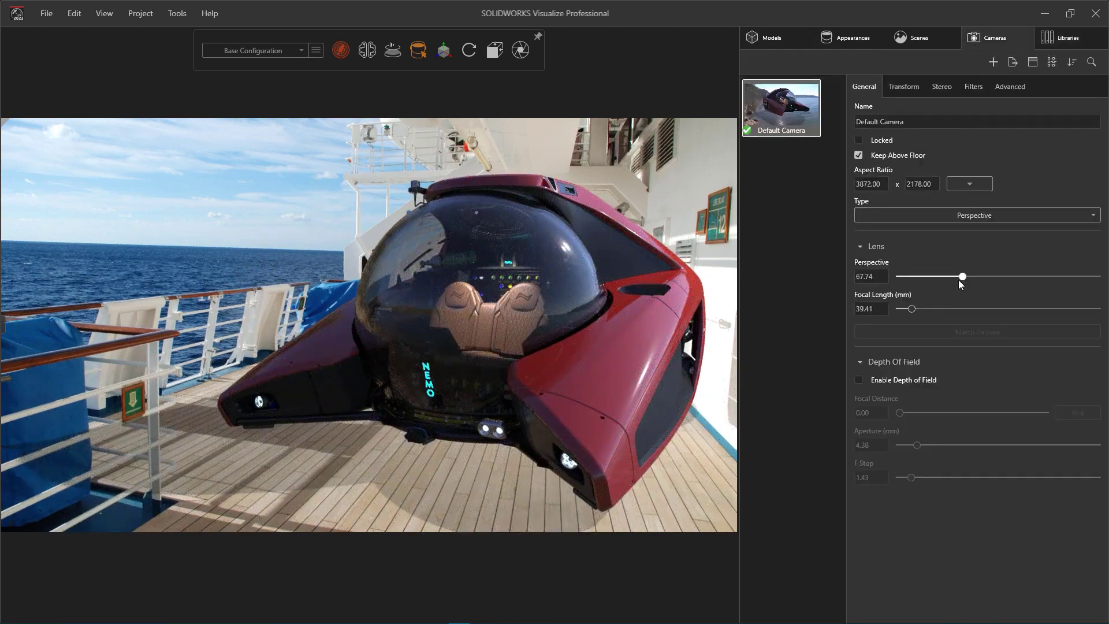
pyautogui.moveTo(959, 281)
pyautogui.mouseDown()
pyautogui.moveTo(915, 288)
pyautogui.moveTo(959, 286)
pyautogui.mouseUp()
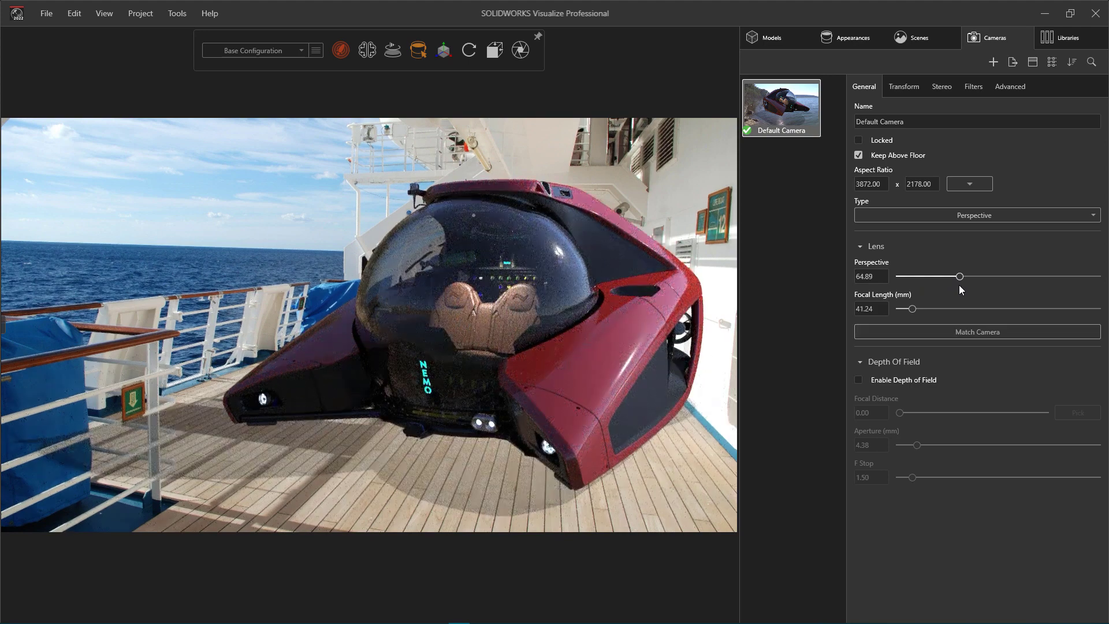
pyautogui.click(960, 334)
pyautogui.moveTo(365, 252); pyautogui.dragTo(72, 295)
pyautogui.moveTo(461, 170); pyautogui.dragTo(606, 166)
pyautogui.moveTo(93, 273); pyautogui.dragTo(373, 172)
pyautogui.moveTo(277, 480); pyautogui.dragTo(60, 242)
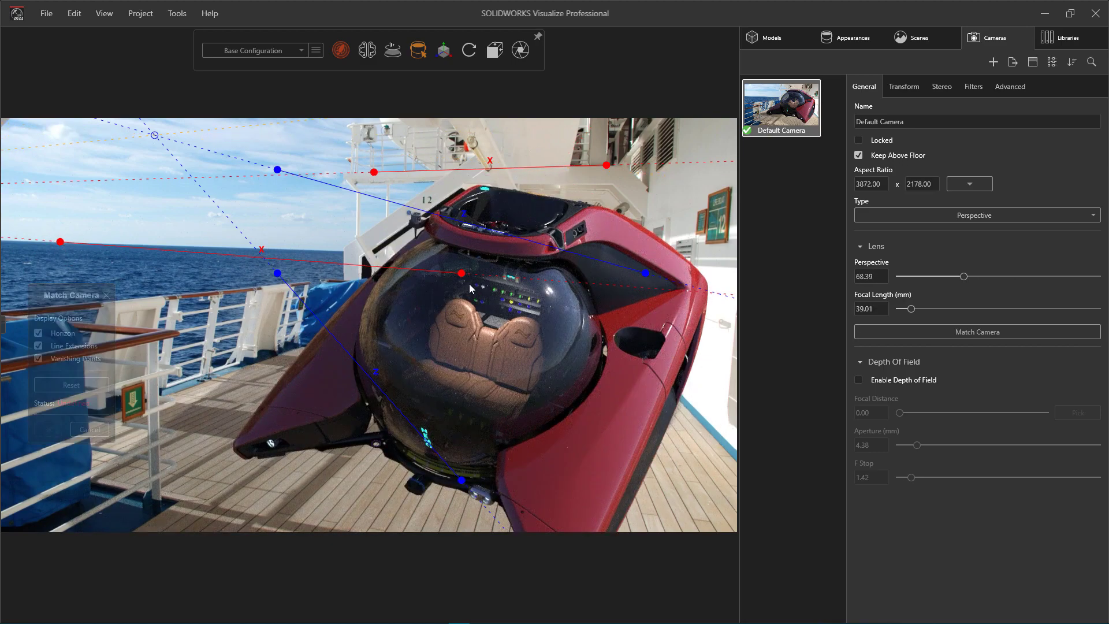
pyautogui.moveTo(462, 273); pyautogui.dragTo(323, 252)
# - Align the blue Z-axis lines with the base of the deck railing and the base of the ship's wall, and accept the camera match
pyautogui.moveTo(460, 480); pyautogui.dragTo(173, 392)
pyautogui.moveTo(277, 273); pyautogui.dragTo(286, 352)
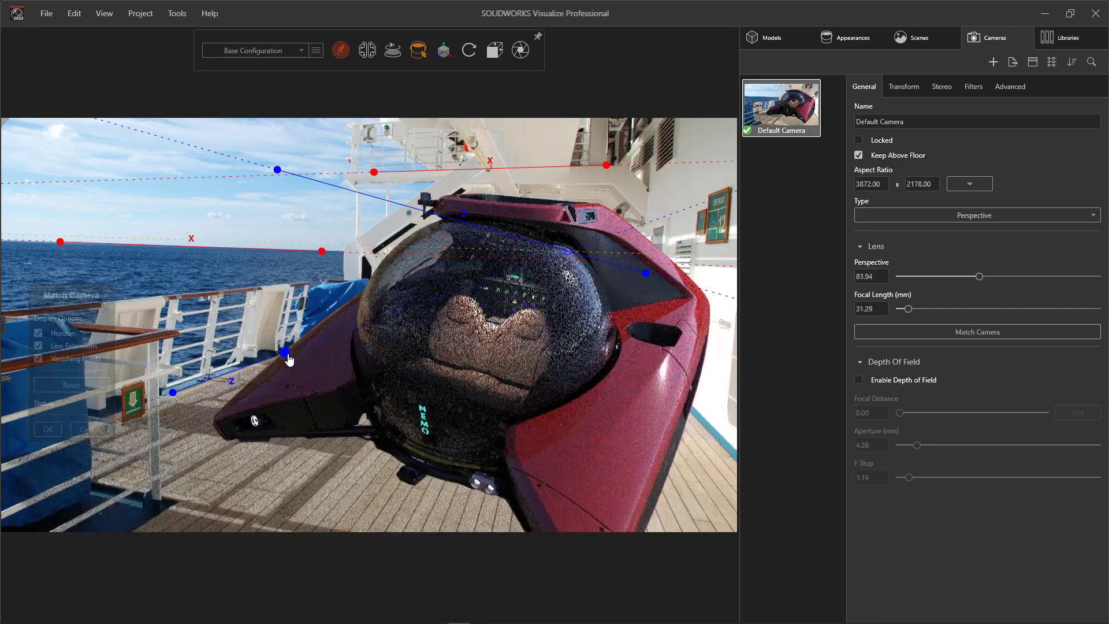
pyautogui.moveTo(645, 273); pyautogui.dragTo(725, 451)
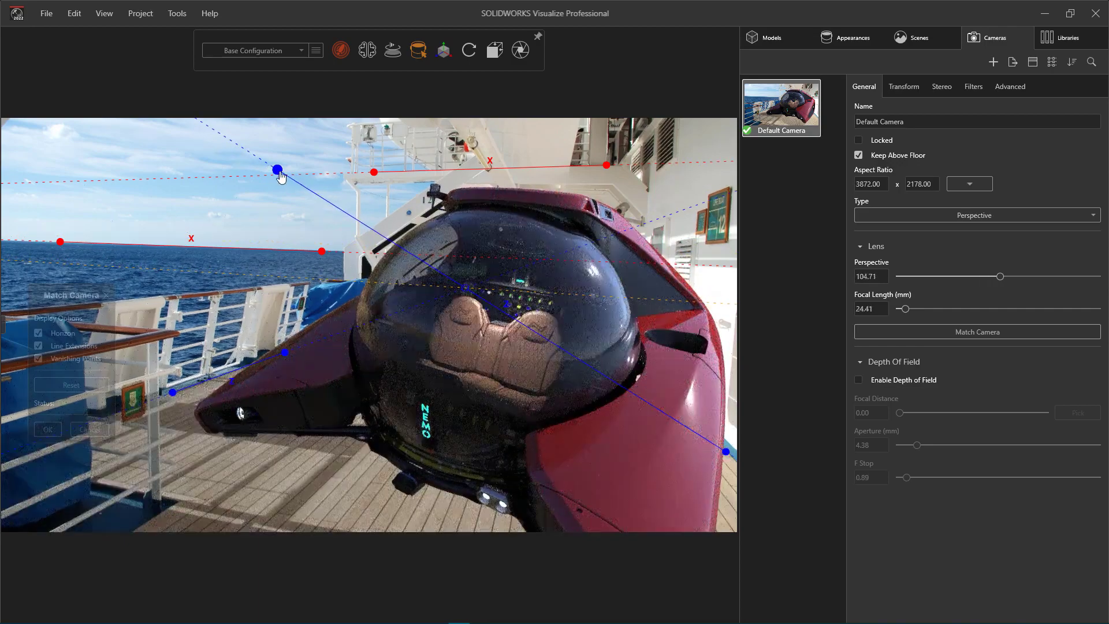
pyautogui.moveTo(277, 169); pyautogui.dragTo(665, 384)
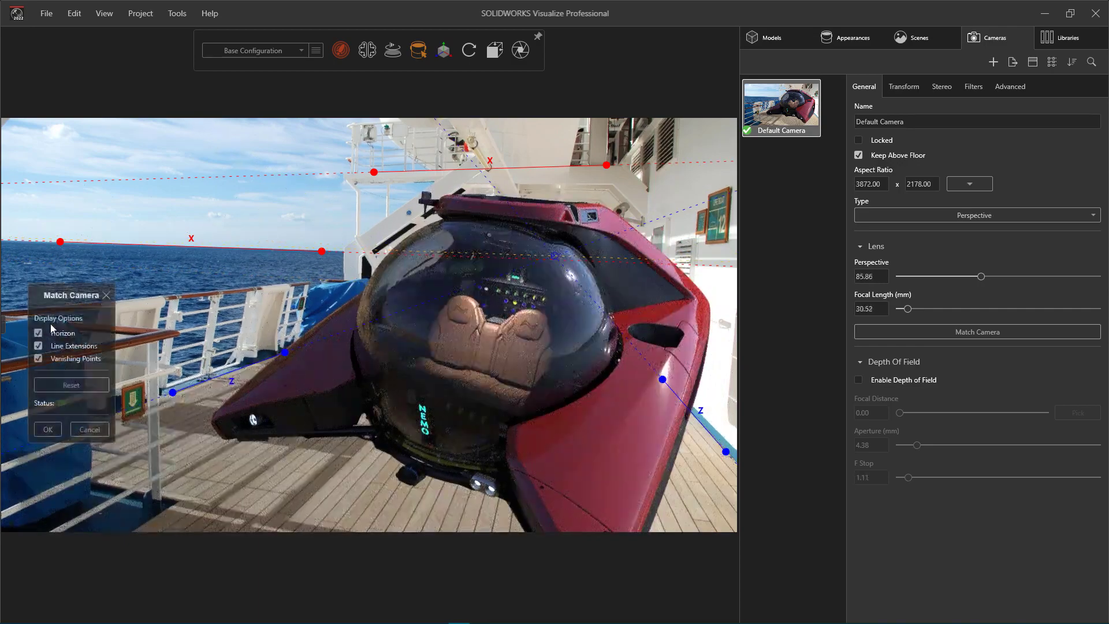
pyautogui.click(48, 429)
# - Frame the submarine smaller on the deck and set the lakeside_4k environment's rotation to 138.9
pyautogui.moveTo(540, 393); pyautogui.dragTo(508, 412, button='middle')
pyautogui.scroll(-3, 527, 405)
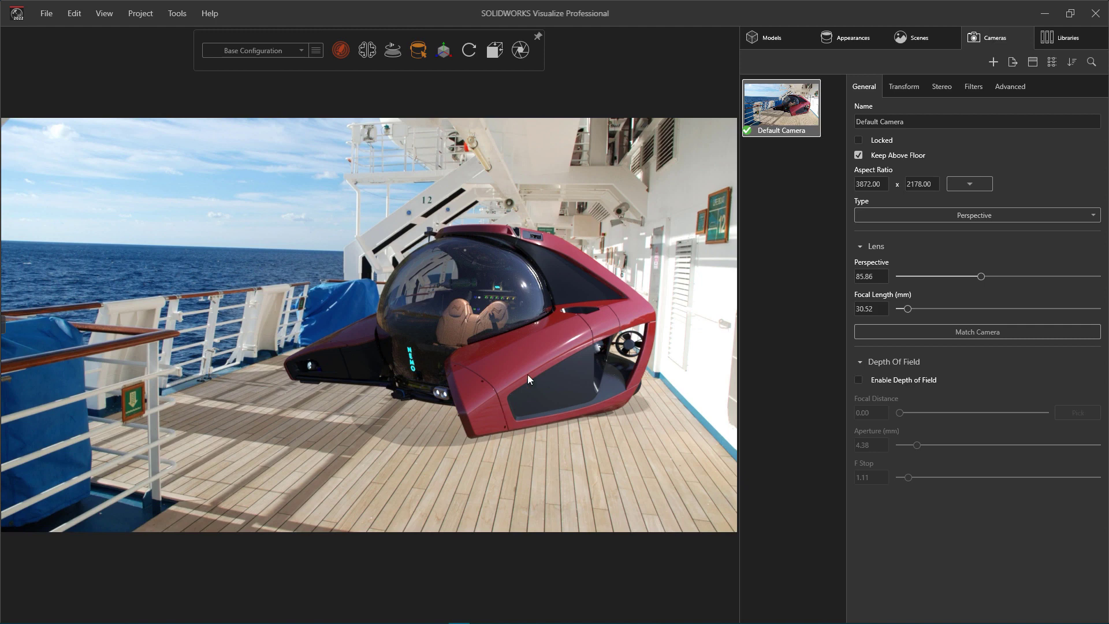
pyautogui.click(902, 43)
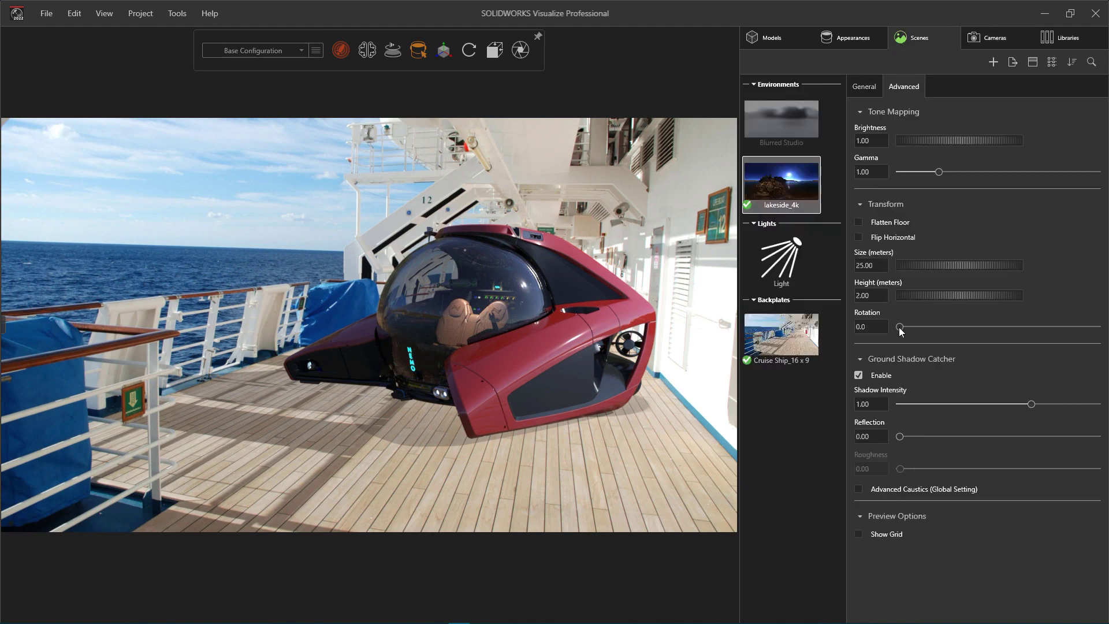
pyautogui.moveTo(900, 327); pyautogui.dragTo(976, 334)
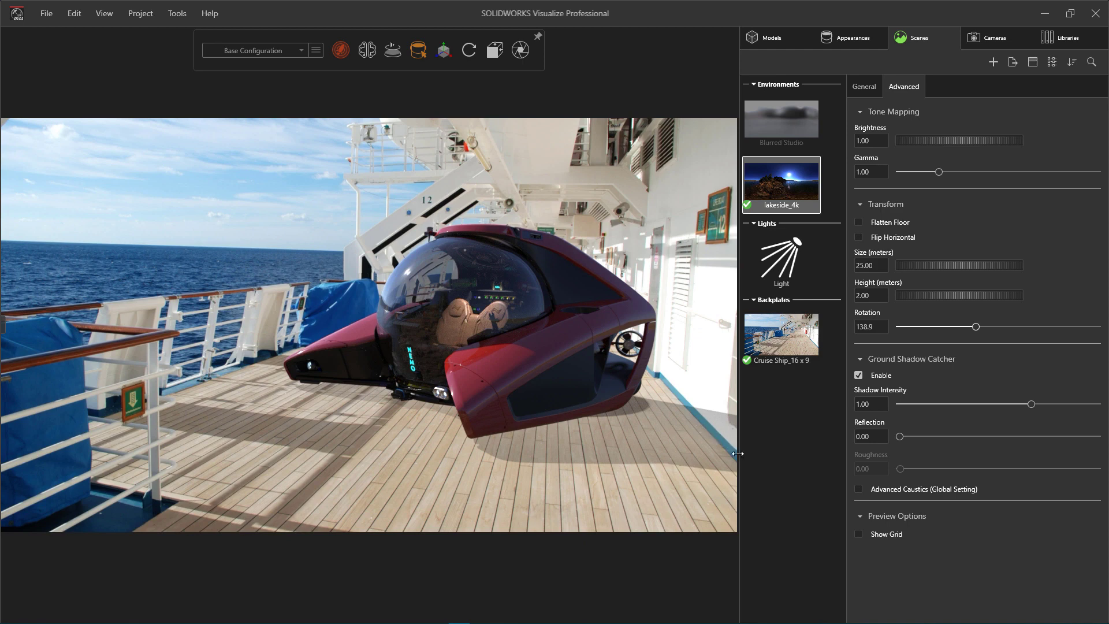
# - Add a new Wall primitive model to the scene
pyautogui.click(764, 38)
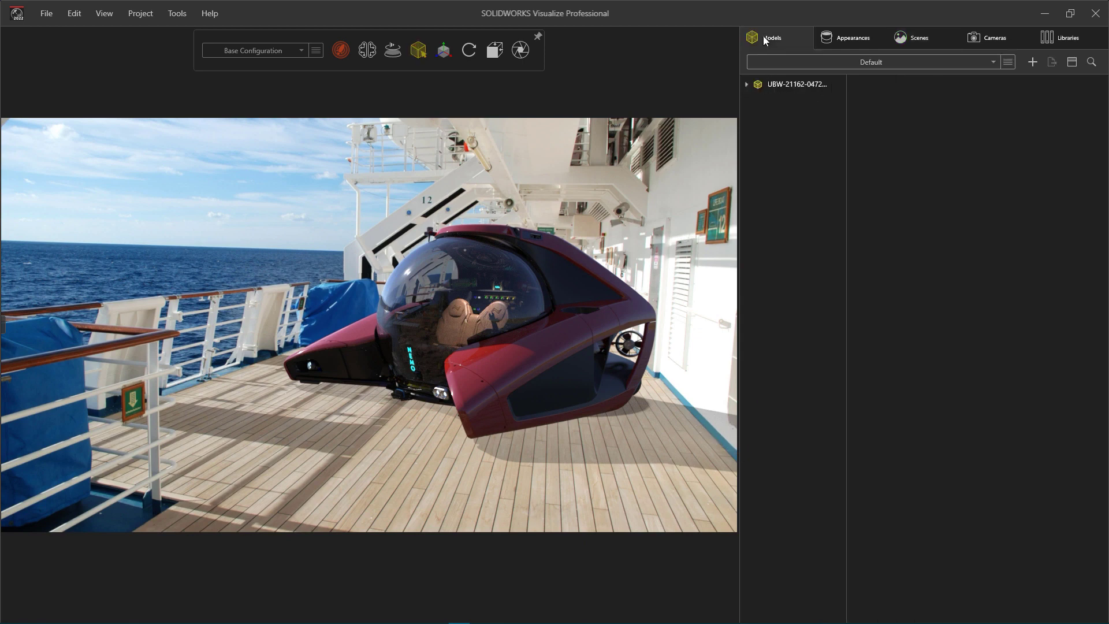
pyautogui.click(1031, 60)
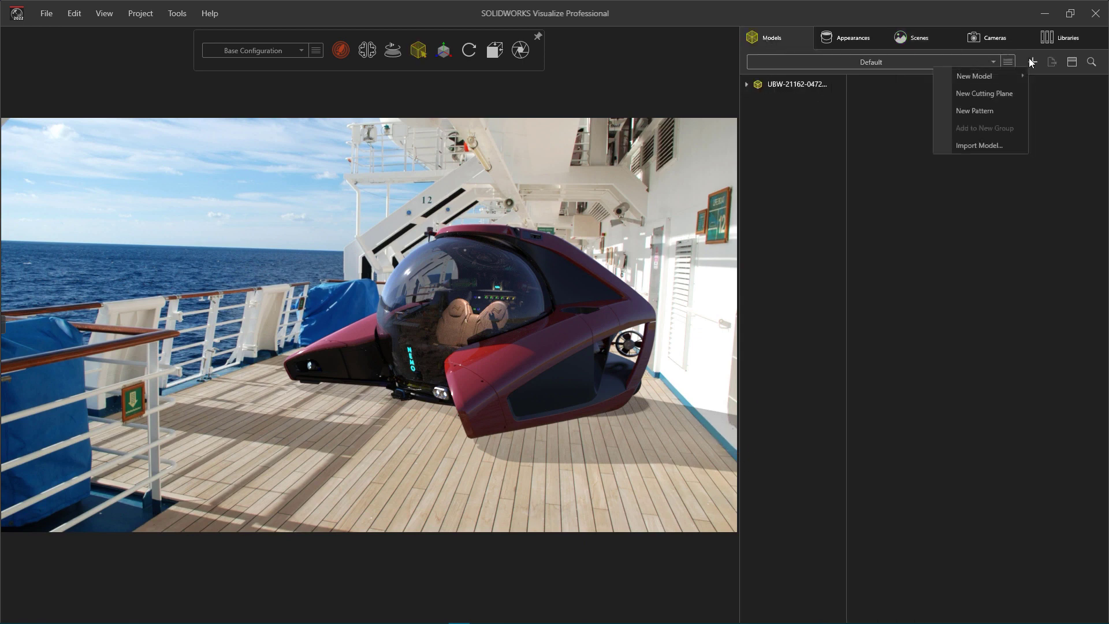
pyautogui.moveTo(996, 74)
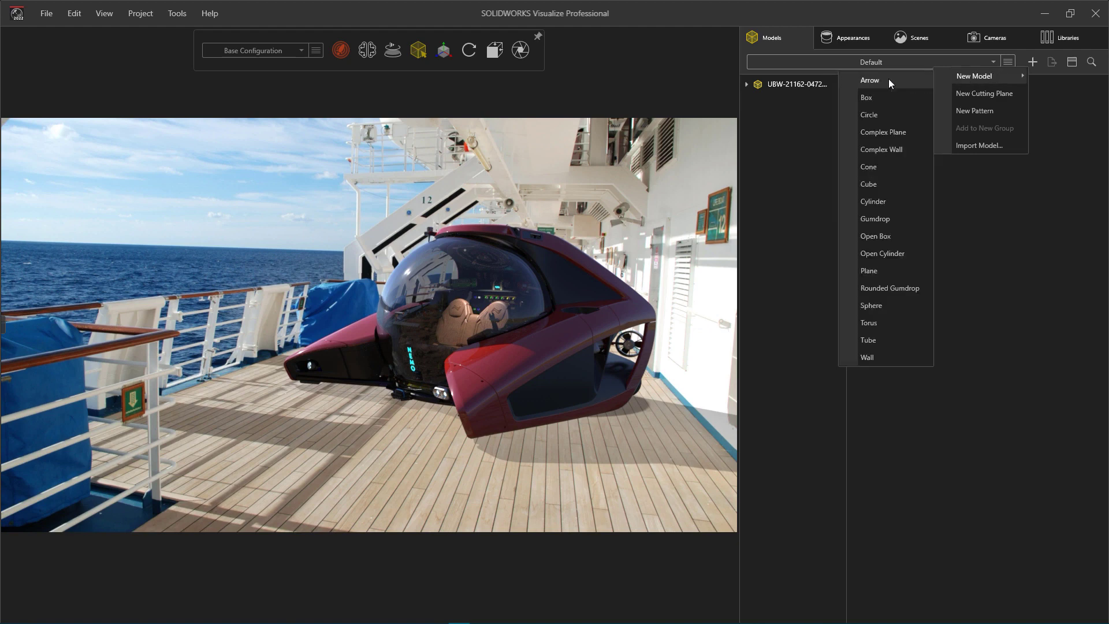
pyautogui.click(889, 354)
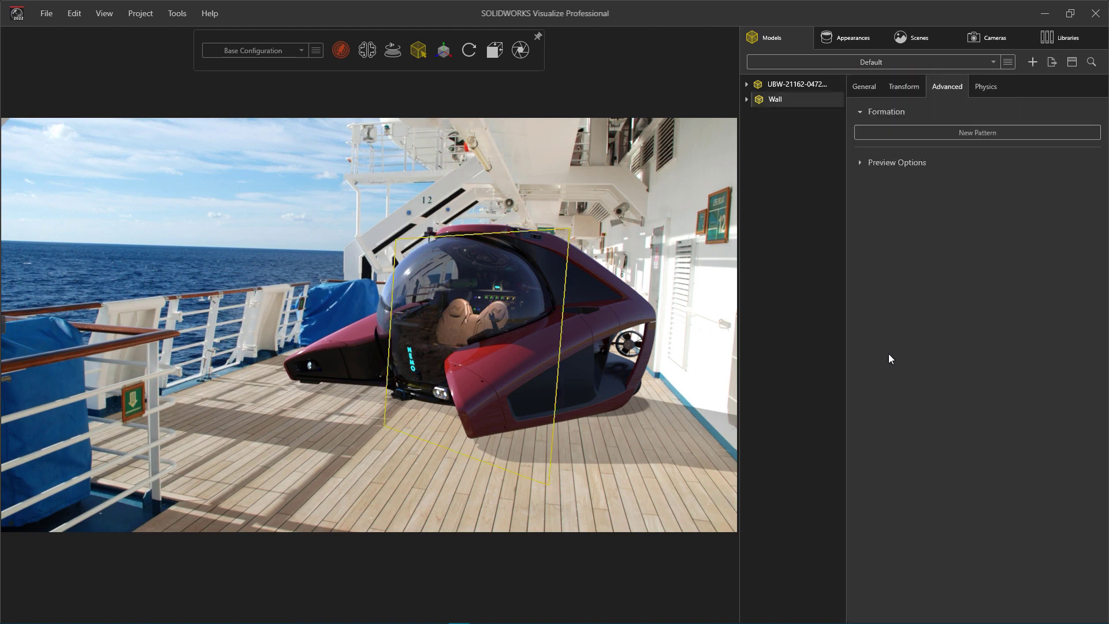
# - In preview rendering, rotate, move and scale the new wall so that it lies along the ship's white wall beside the submarine
pyautogui.moveTo(339, 64)
pyautogui.click(311, 75)
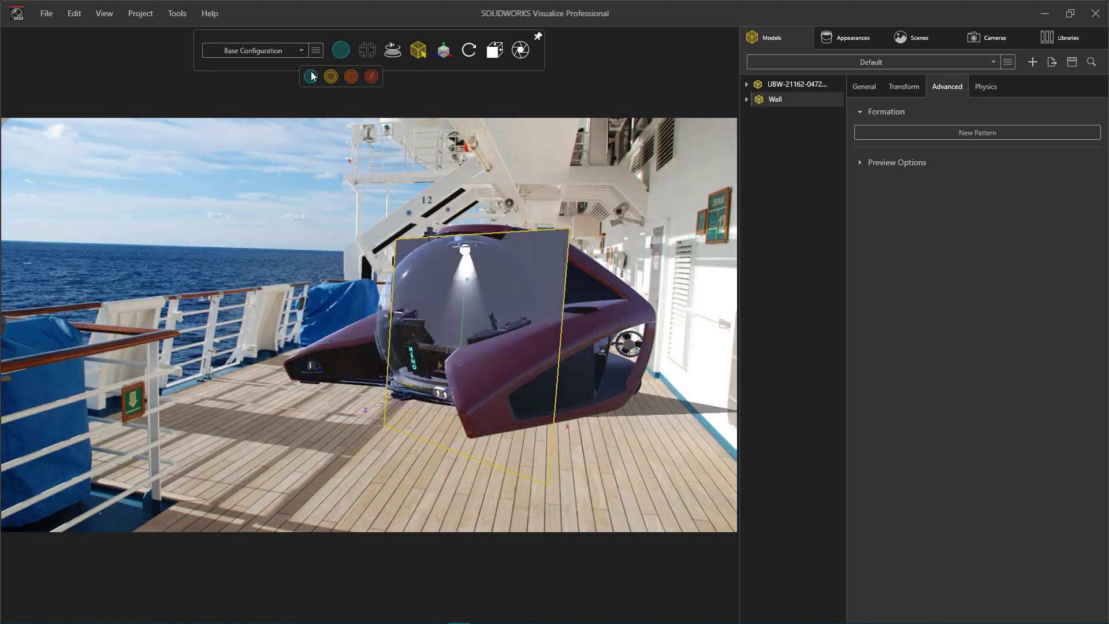
pyautogui.moveTo(442, 53)
pyautogui.click(399, 77)
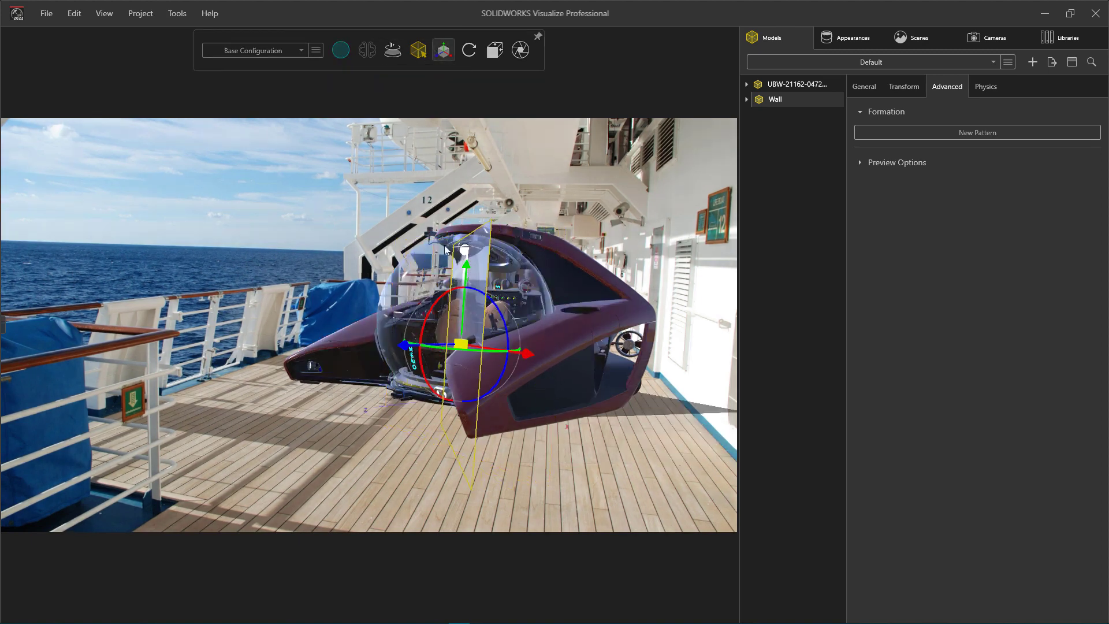
pyautogui.moveTo(383, 336); pyautogui.dragTo(750, 403)
pyautogui.click(821, 522)
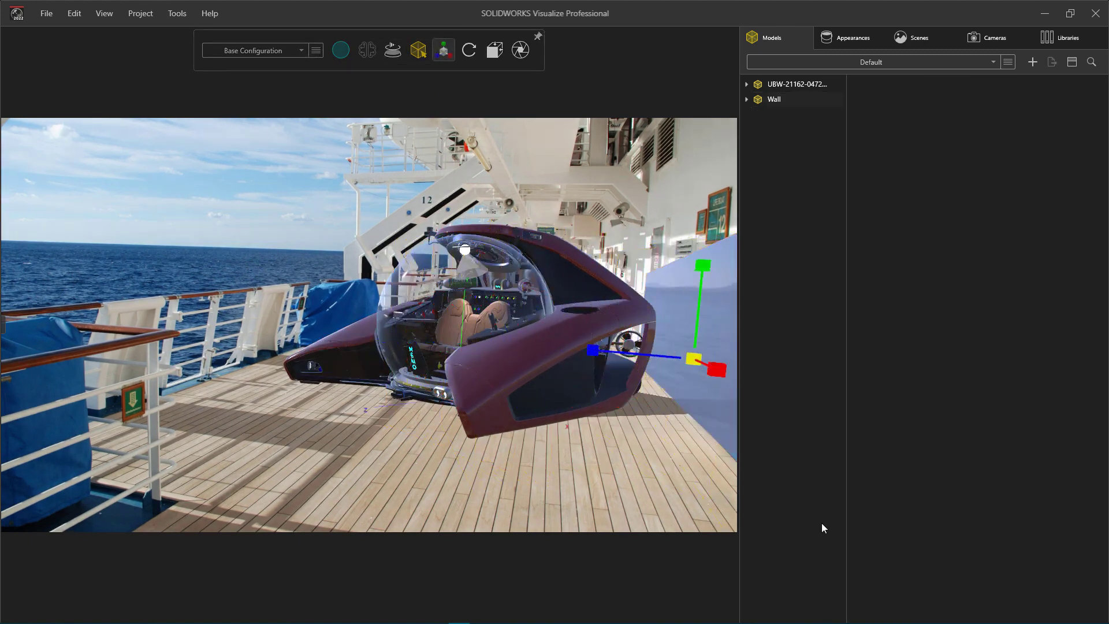
# - Restore the original render mode, enable the shadow catcher on Wall: Part 1 and turn off the object manipulator
pyautogui.moveTo(340, 56)
pyautogui.click(371, 76)
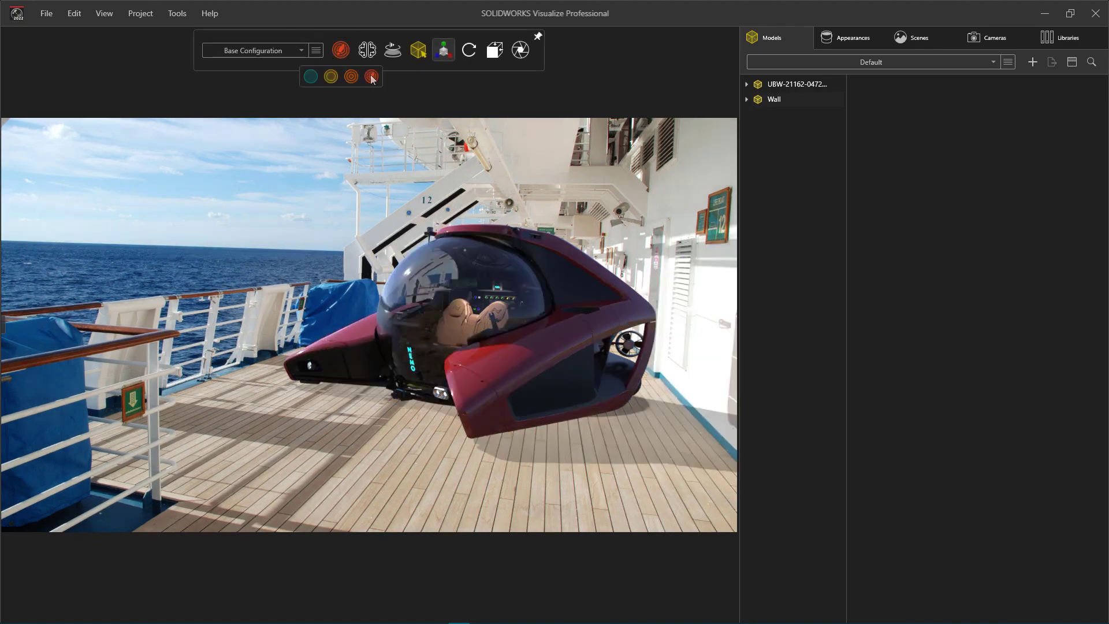
pyautogui.click(746, 100)
pyautogui.click(757, 114)
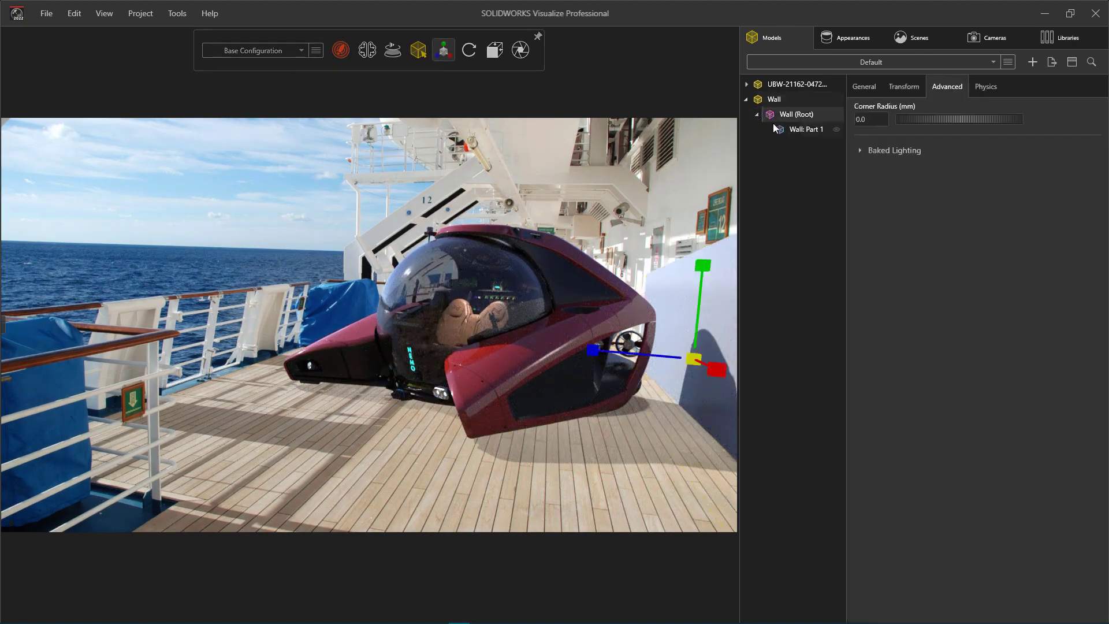
pyautogui.click(798, 129)
pyautogui.click(864, 87)
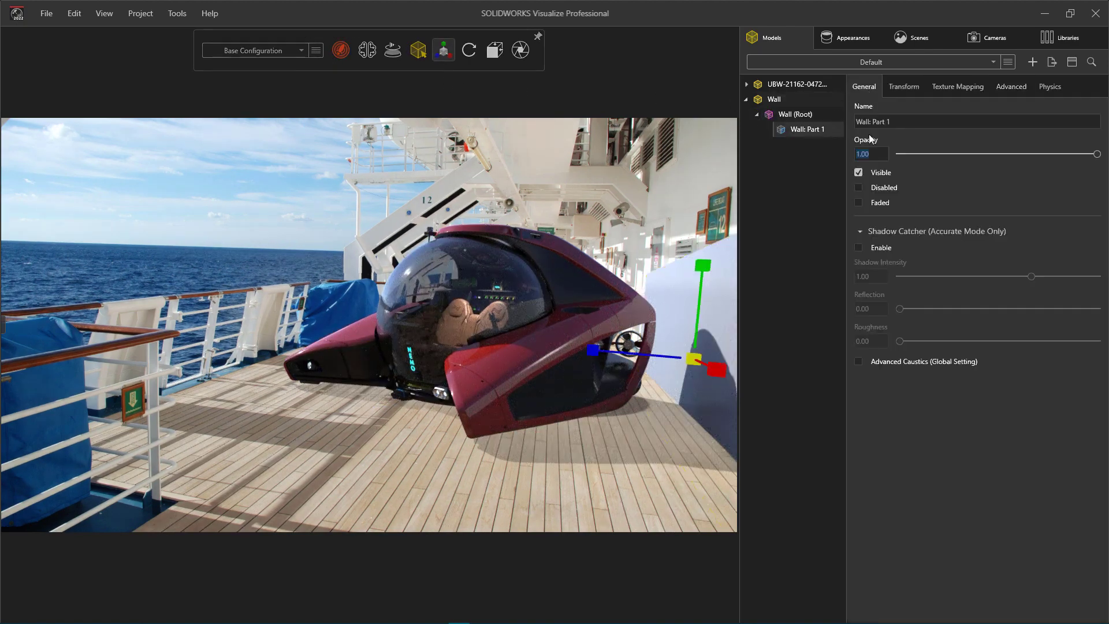
pyautogui.click(861, 248)
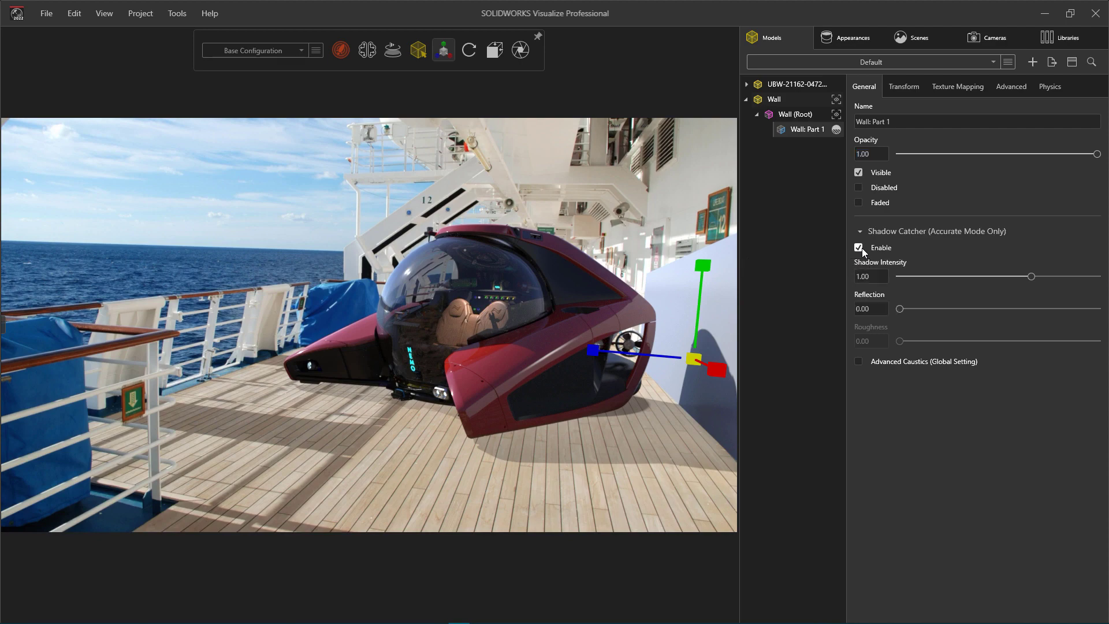
pyautogui.moveTo(443, 53)
pyautogui.click(400, 77)
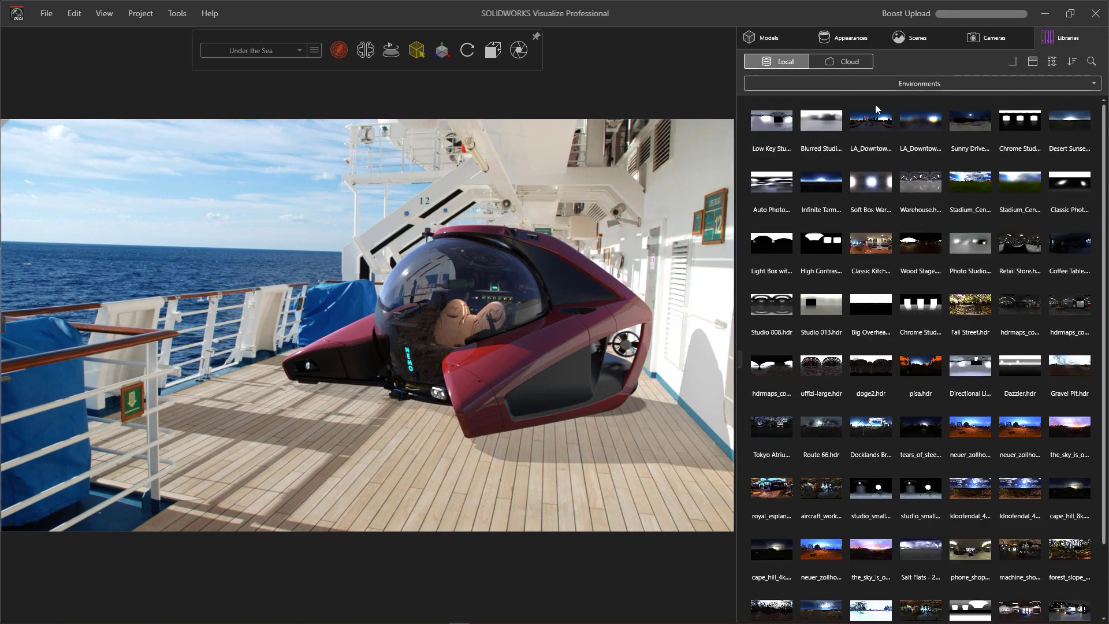
# - Search the environment library for "dazz", apply Dazzler.hdr to the scene and clear the search
pyautogui.click(1091, 62)
pyautogui.write('dazz')
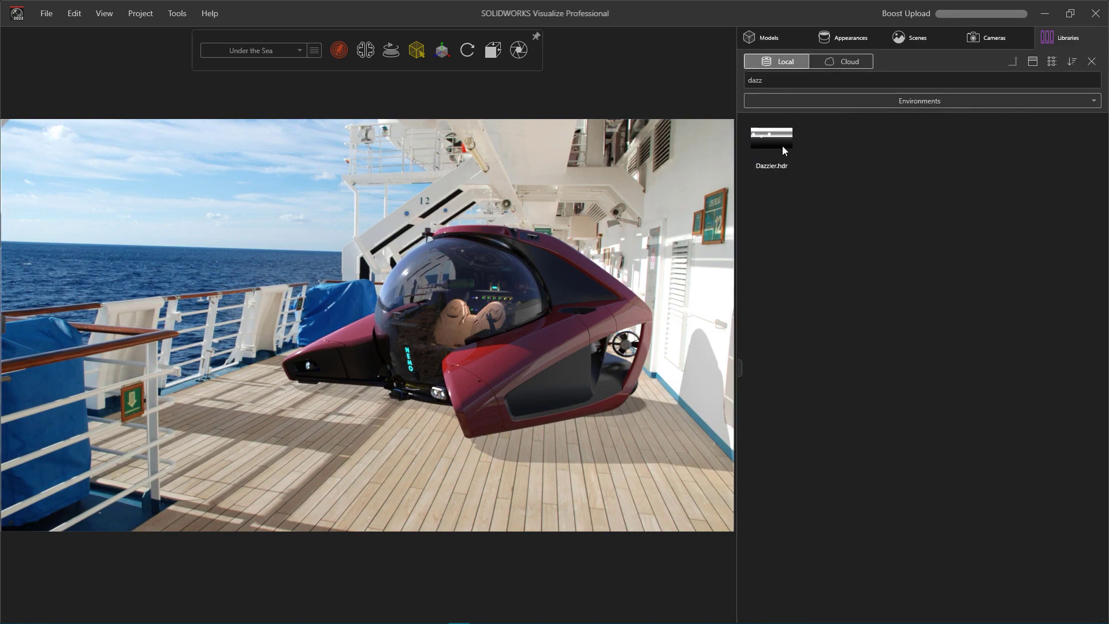
pyautogui.moveTo(784, 151); pyautogui.dragTo(575, 172)
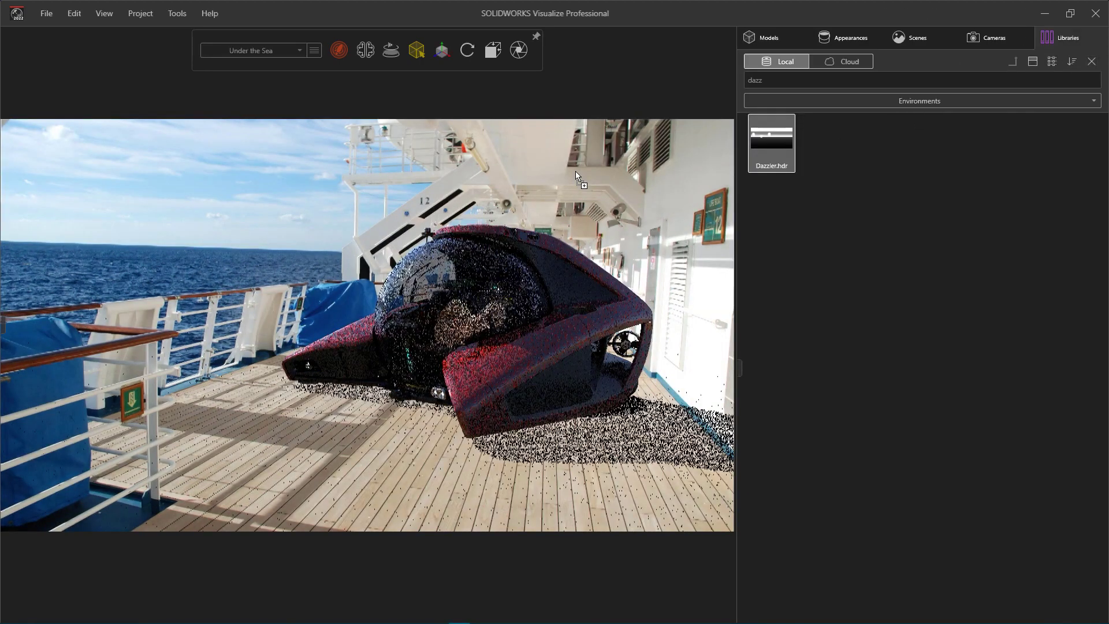
pyautogui.click(1091, 61)
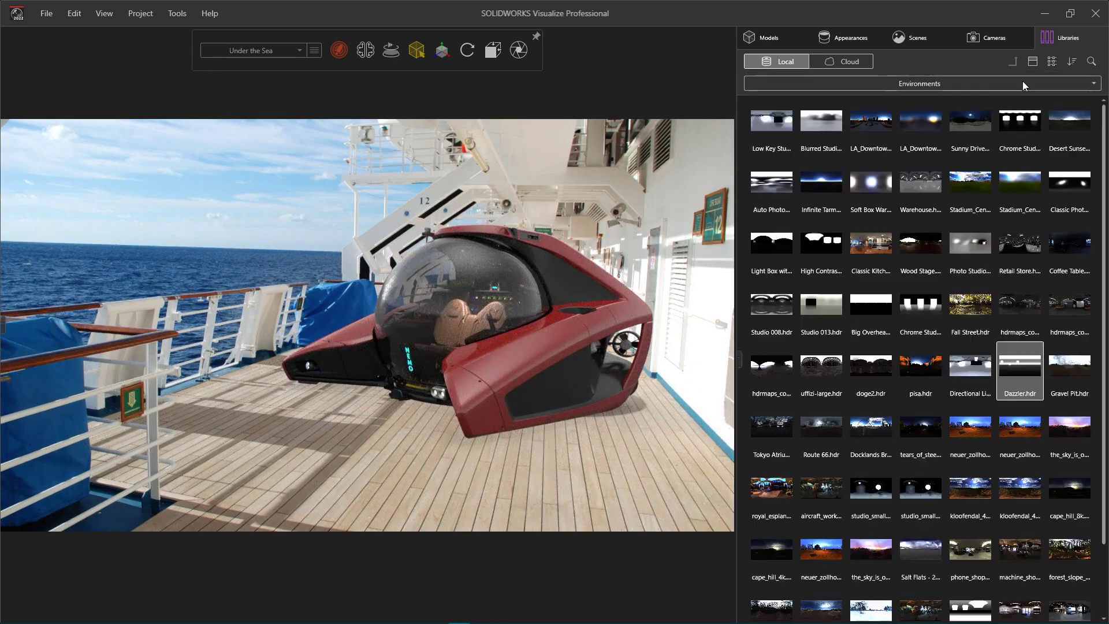
# - Apply the underwater light backplate from the Nemo plates folder to the scene
pyautogui.click(929, 86)
pyautogui.click(790, 176)
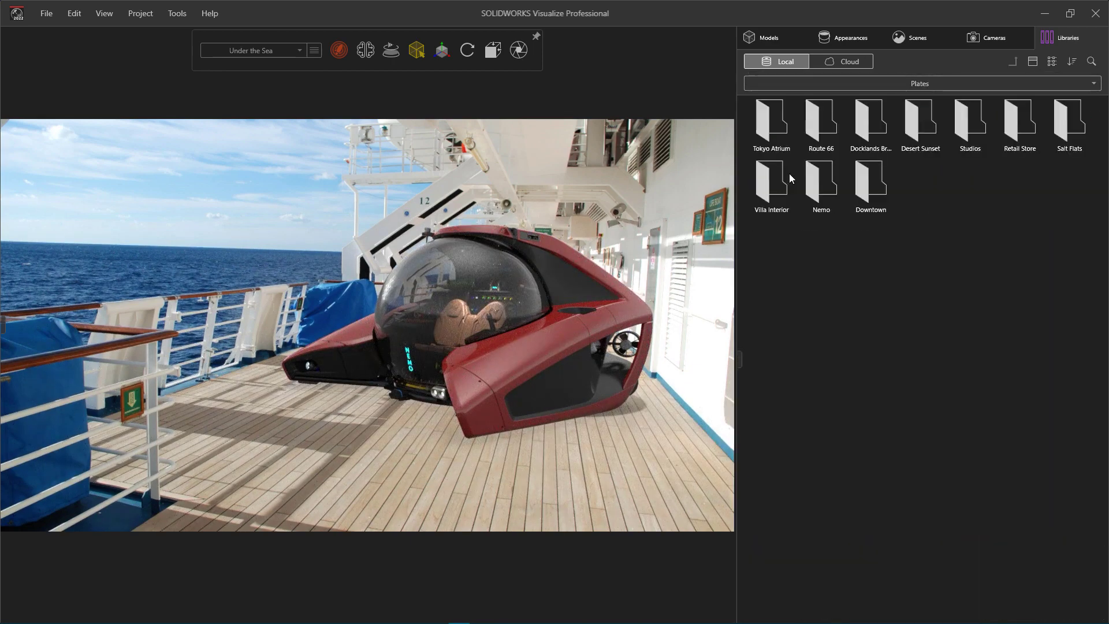
pyautogui.doubleClick(827, 176)
pyautogui.moveTo(771, 122); pyautogui.dragTo(481, 181)
# - Create a new camera with a 35 mm focal length and set it to look at the submarine from the top
pyautogui.click(989, 39)
pyautogui.click(993, 62)
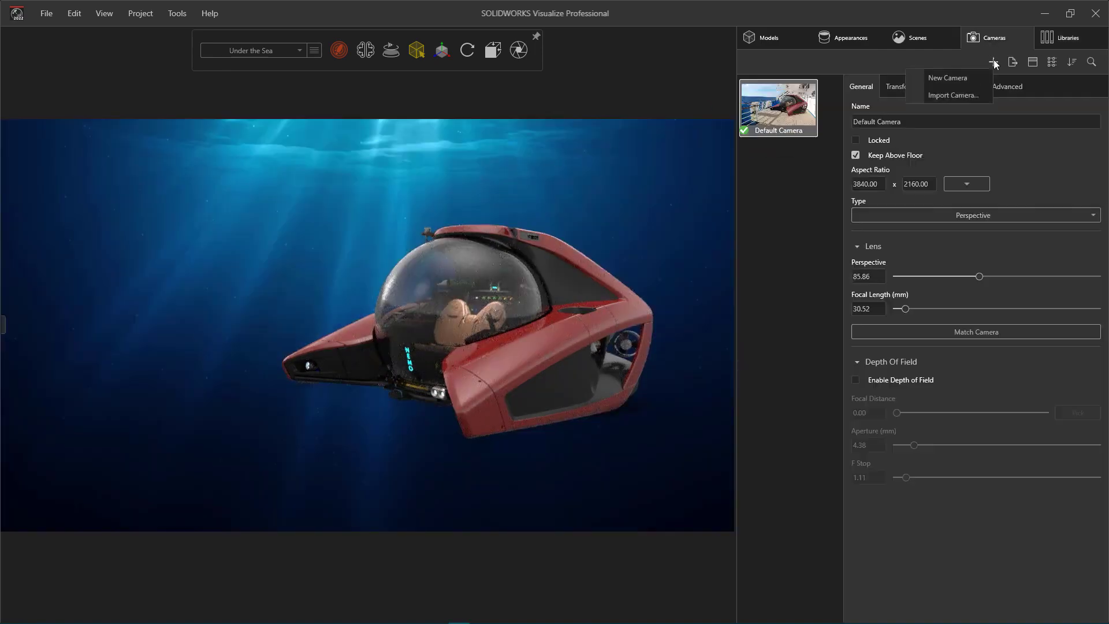
pyautogui.click(940, 76)
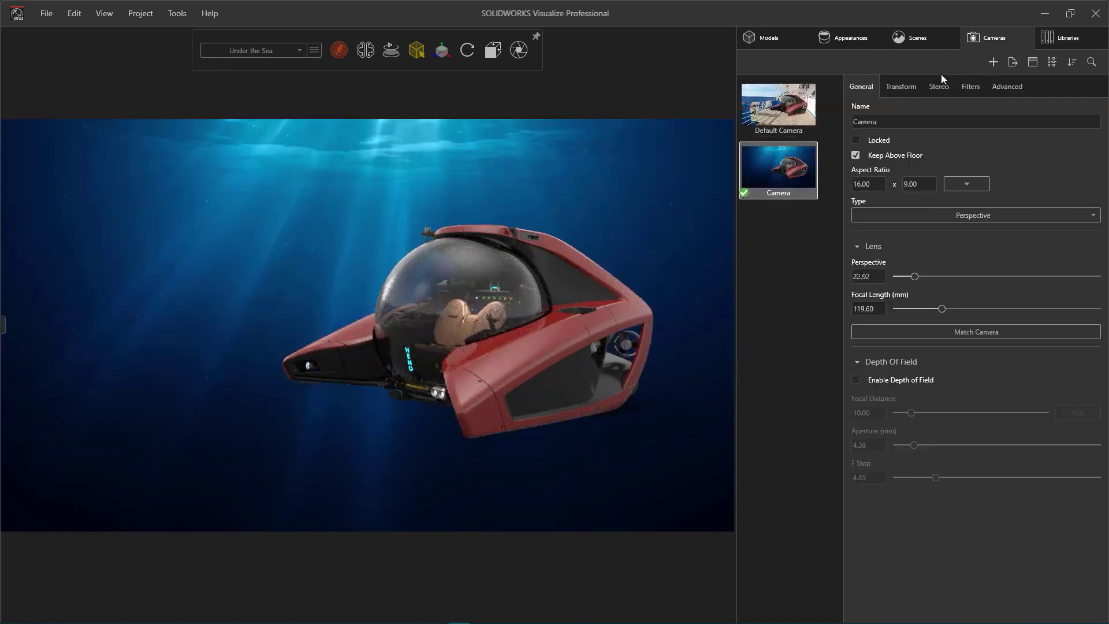
pyautogui.click(878, 302)
pyautogui.write('35')
pyautogui.press('Tab')
pyautogui.moveTo(493, 52)
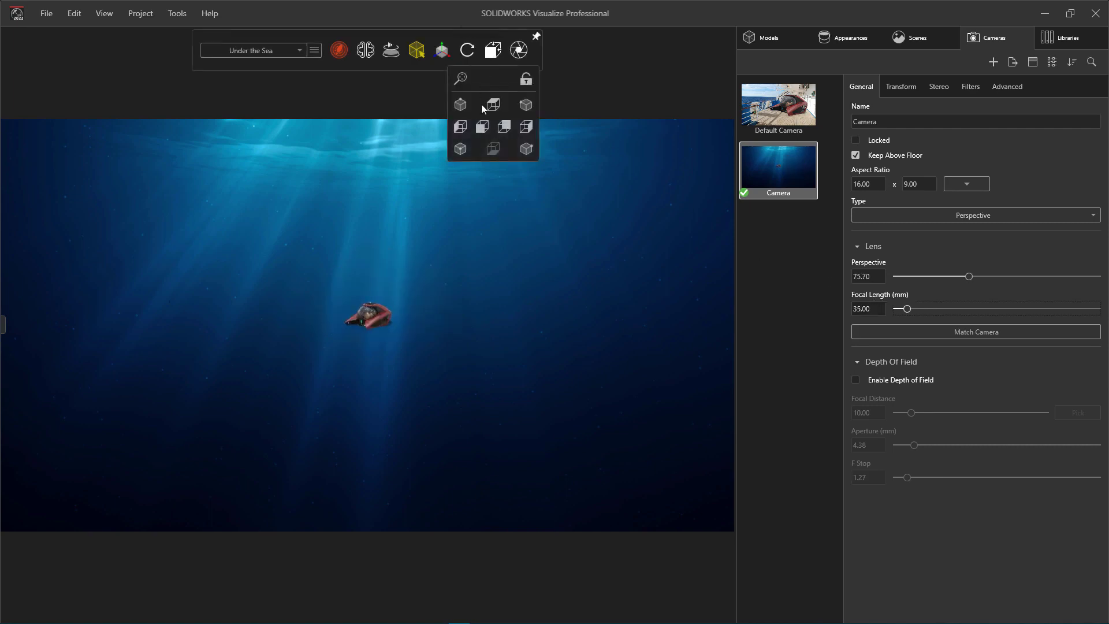
pyautogui.click(493, 104)
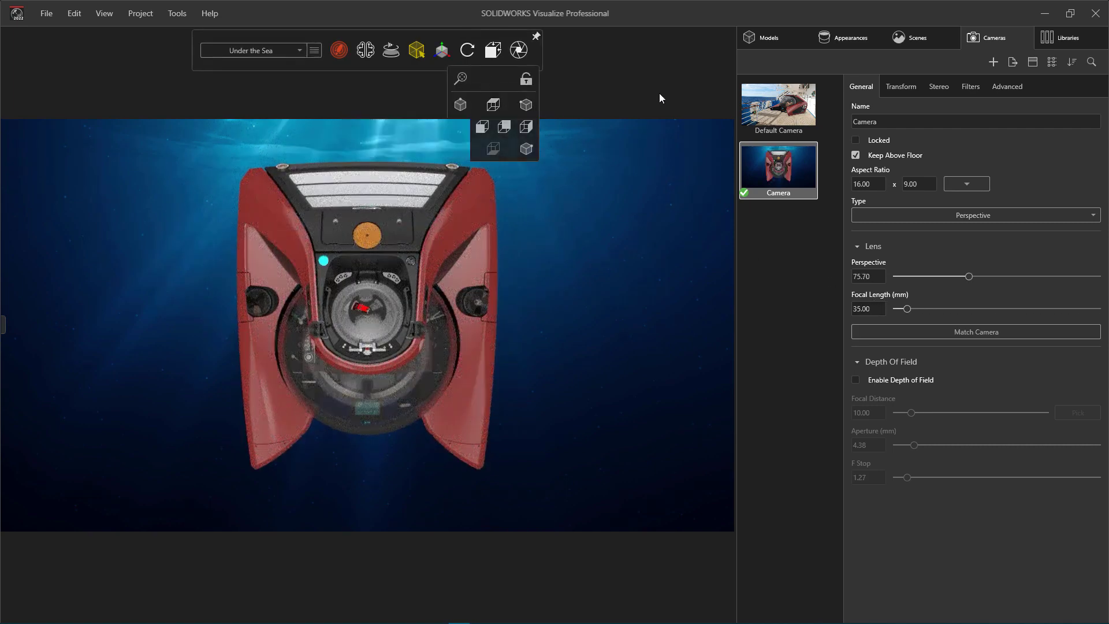
# - Add a new area light to the scene and set its shape to Point
pyautogui.click(918, 38)
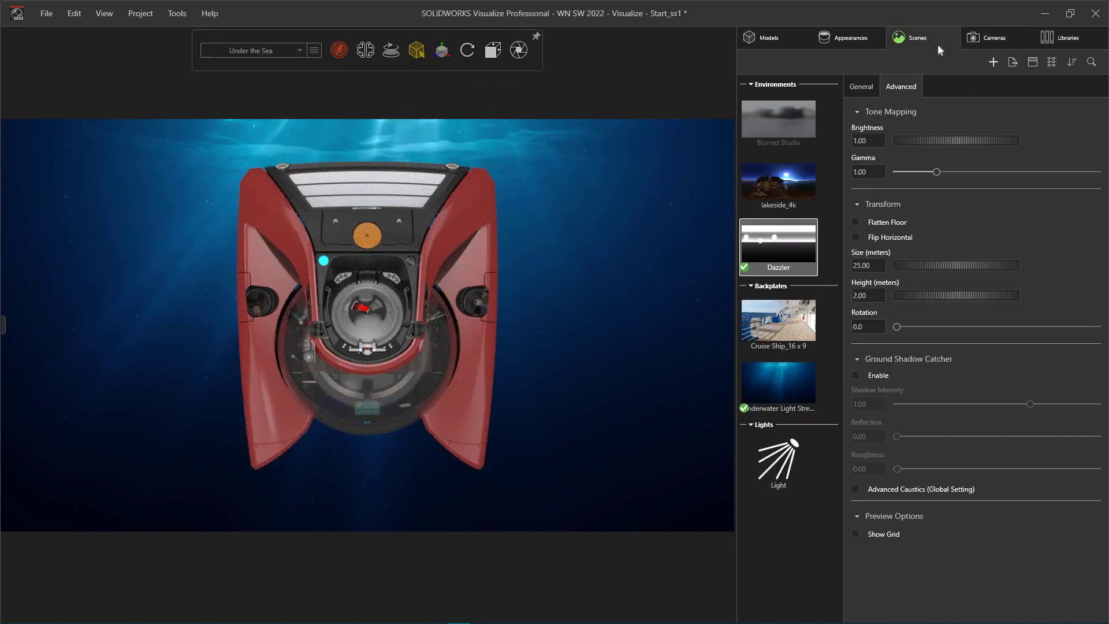
pyautogui.click(992, 62)
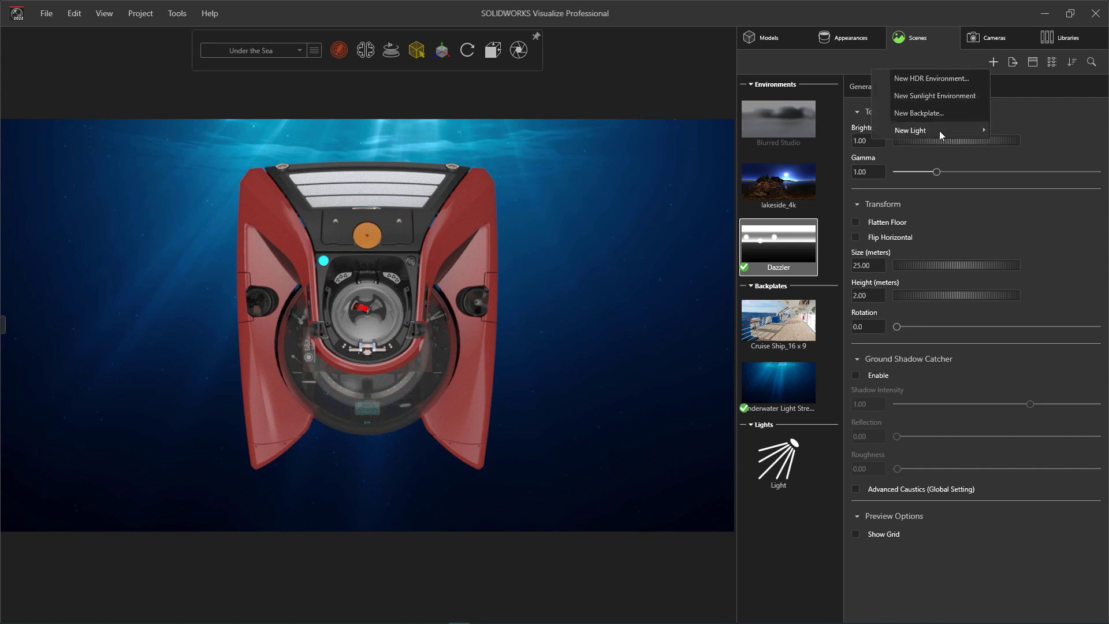
pyautogui.moveTo(922, 132)
pyautogui.click(814, 169)
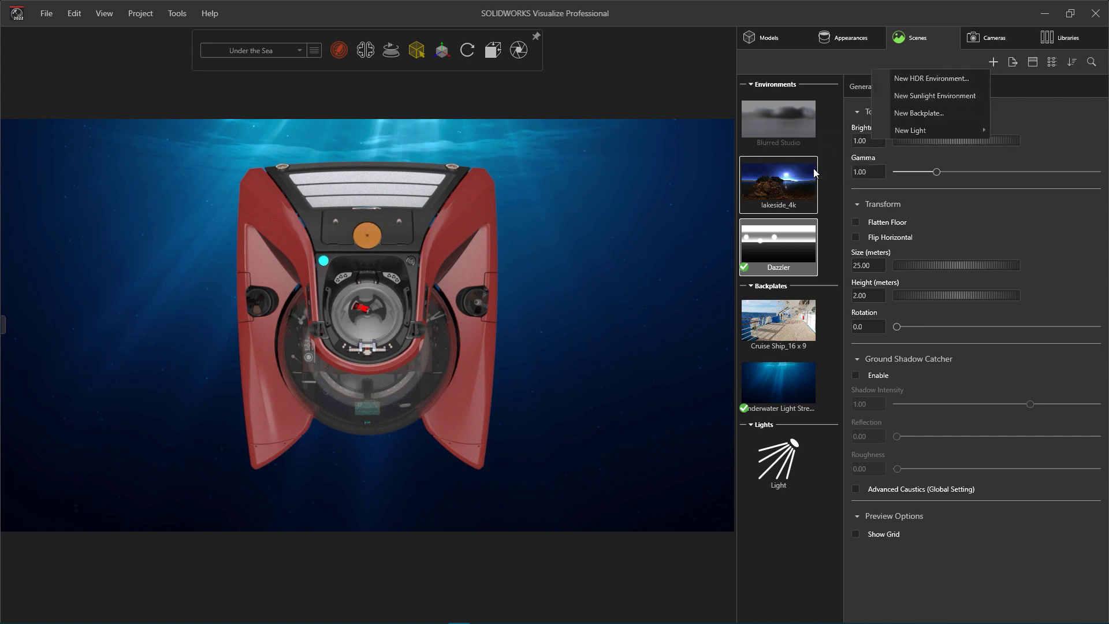
pyautogui.click(910, 234)
pyautogui.click(906, 299)
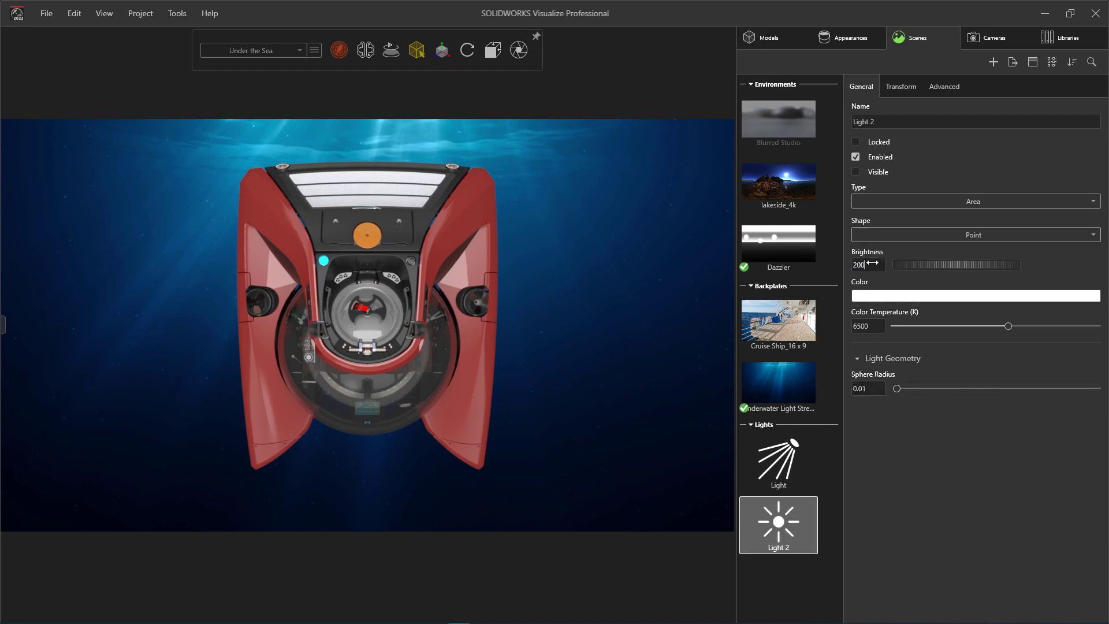
# - Turn the view to a three-quarter front angle of the submarine and switch the viewport to Preview rendering mode
pyautogui.moveTo(379, 446); pyautogui.dragTo(379, 315, button='middle')
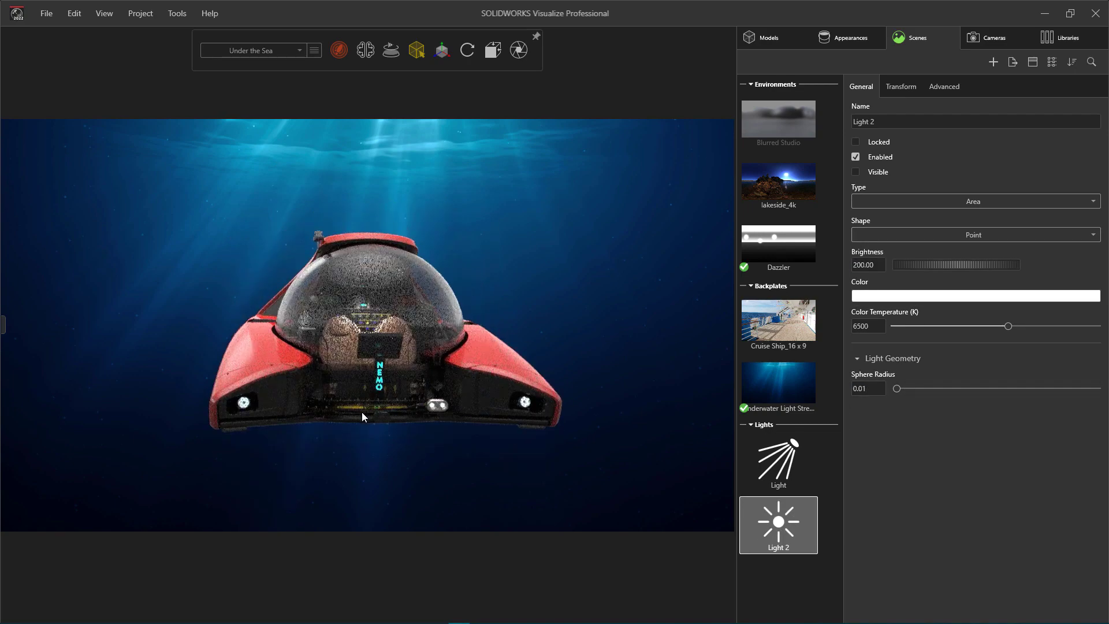
pyautogui.moveTo(361, 411); pyautogui.dragTo(459, 425, button='middle')
pyautogui.moveTo(335, 48)
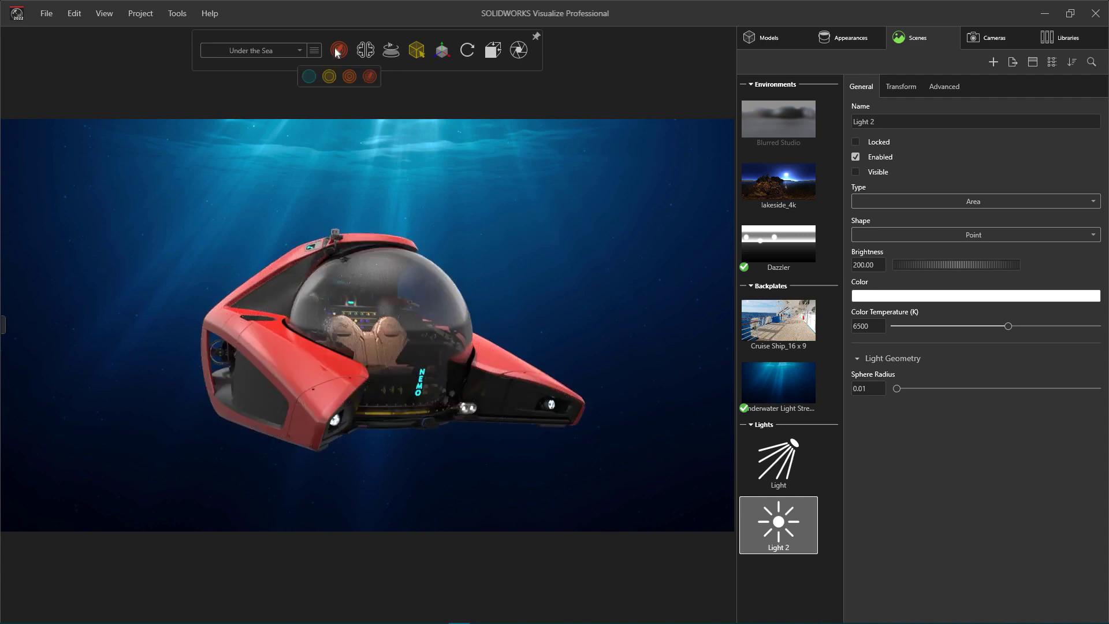
pyautogui.click(312, 77)
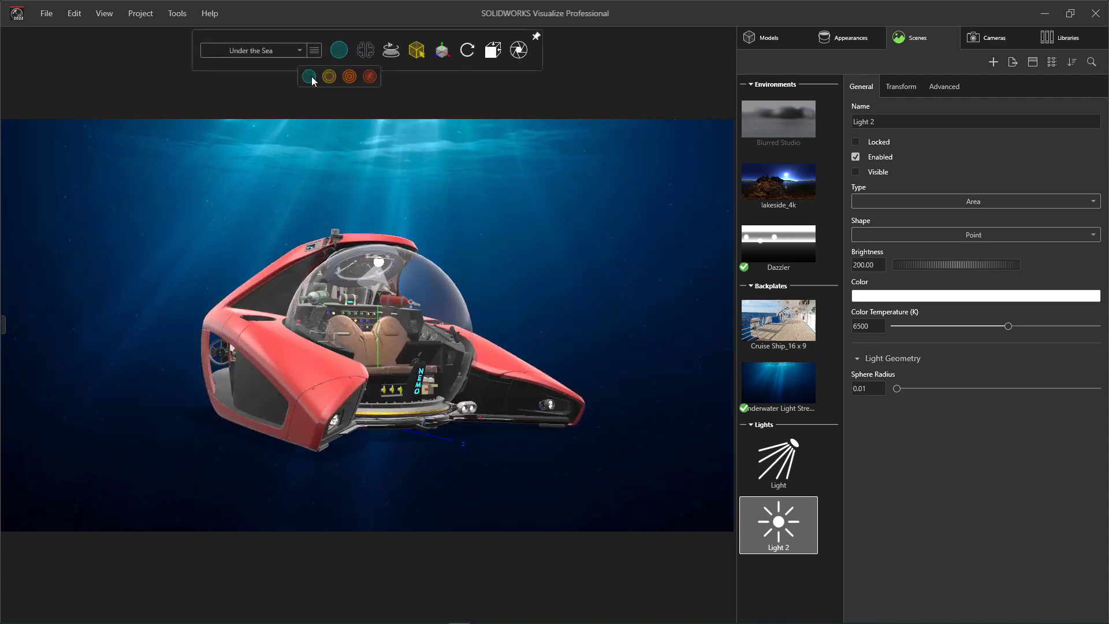
# - Import the BluelineSnapper fish from the local Models library into the scene with the default import settings
pyautogui.click(1069, 39)
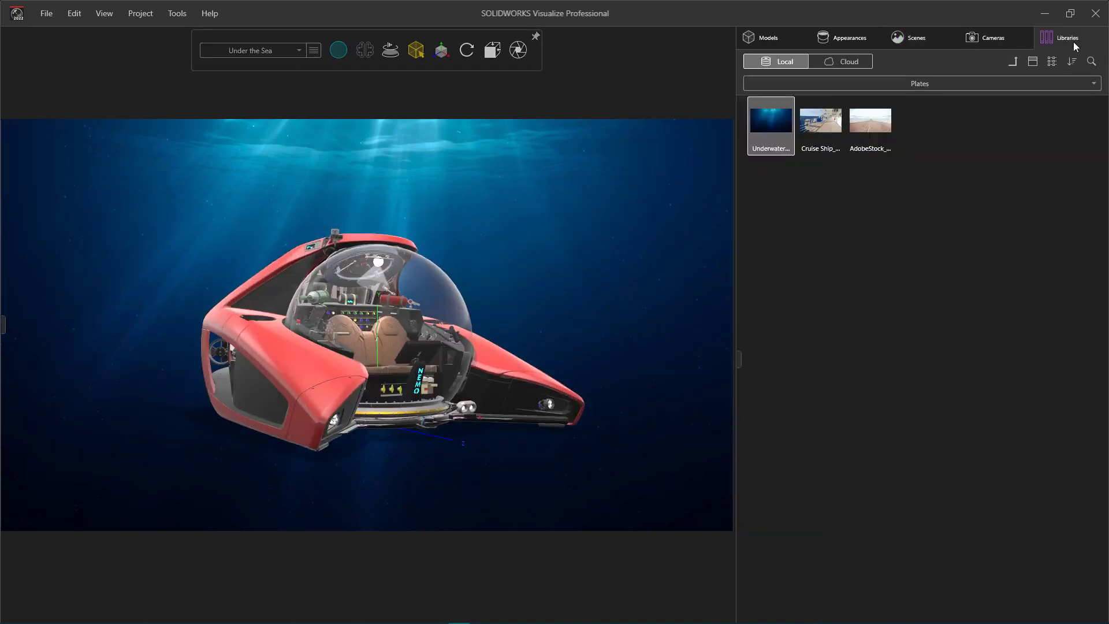
pyautogui.click(947, 86)
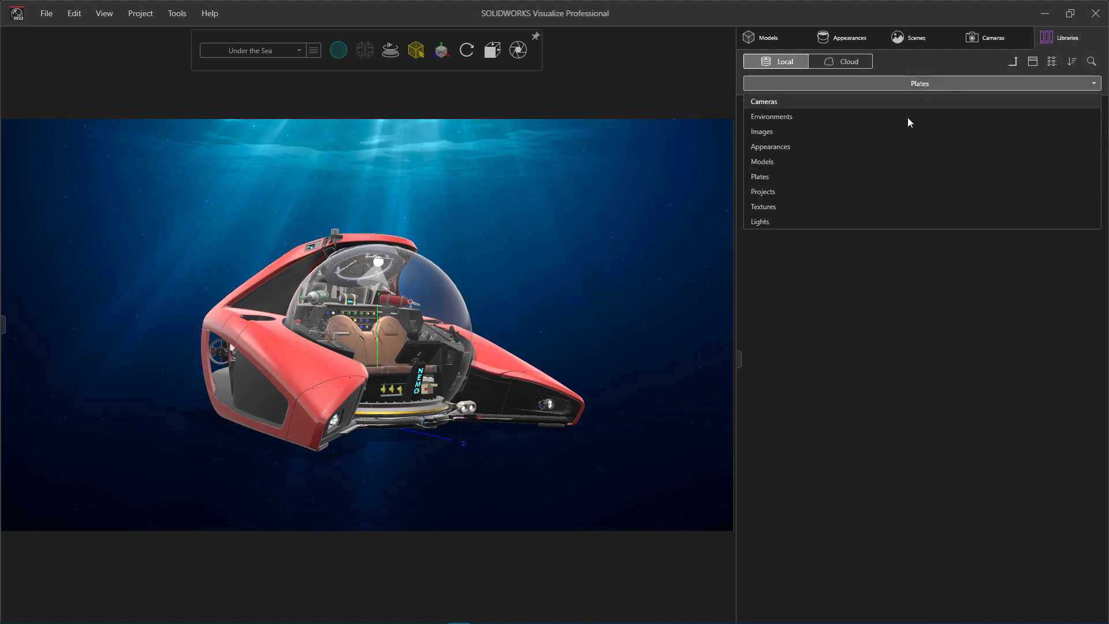
pyautogui.click(851, 161)
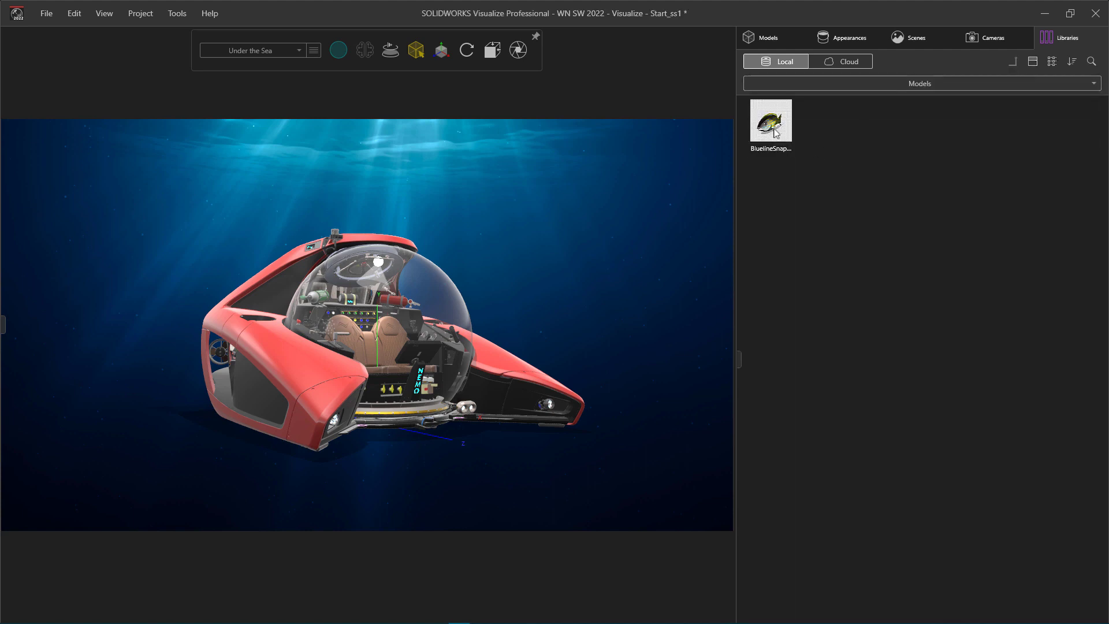
pyautogui.moveTo(775, 132); pyautogui.dragTo(629, 237)
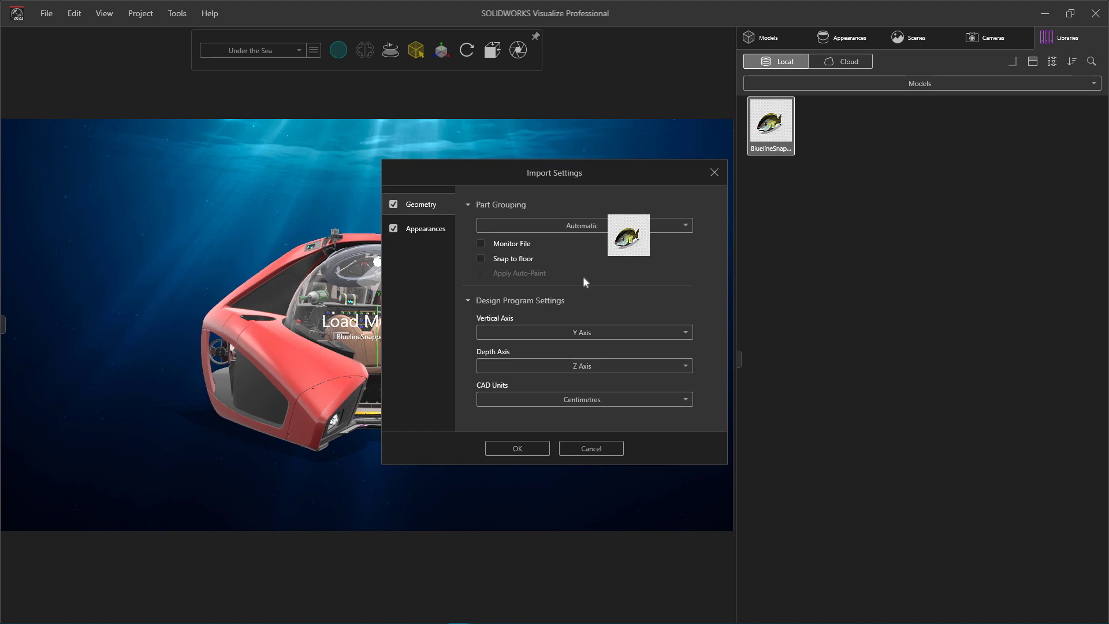
pyautogui.click(517, 448)
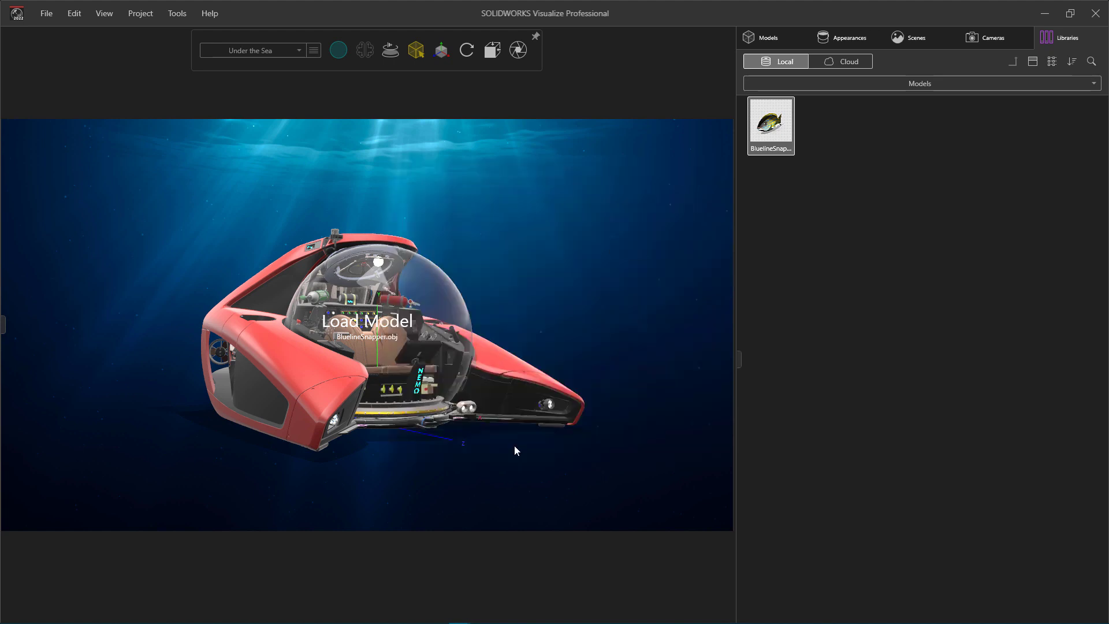
# - Move the BluelineSnapper model out from under the submarine and raise it into the open water beside the dome
pyautogui.click(765, 38)
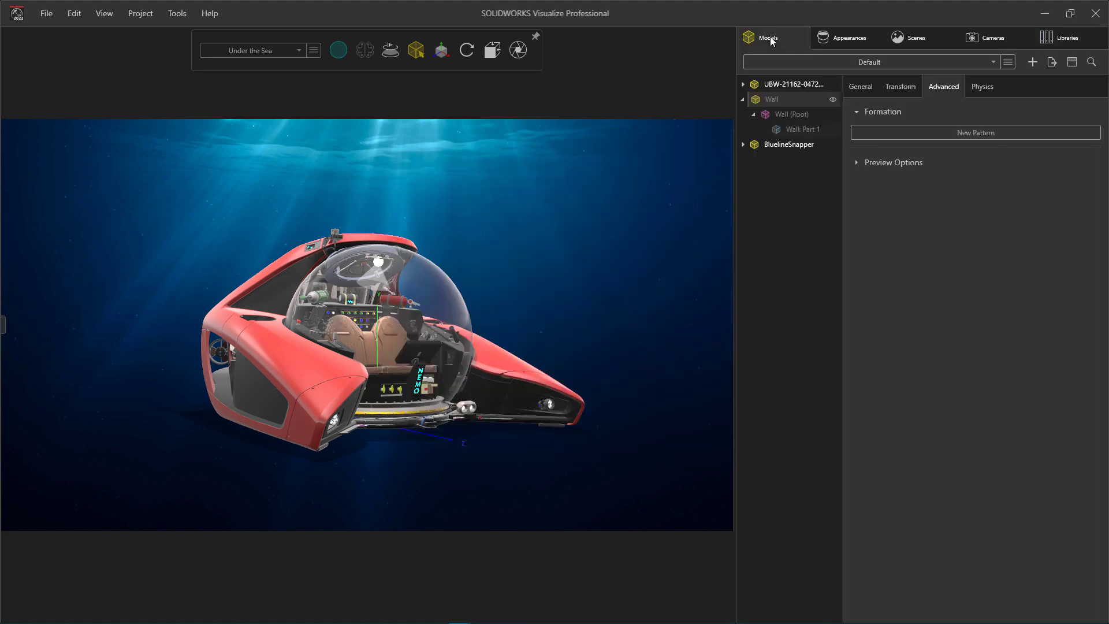
pyautogui.click(774, 146)
pyautogui.moveTo(444, 61)
pyautogui.click(399, 78)
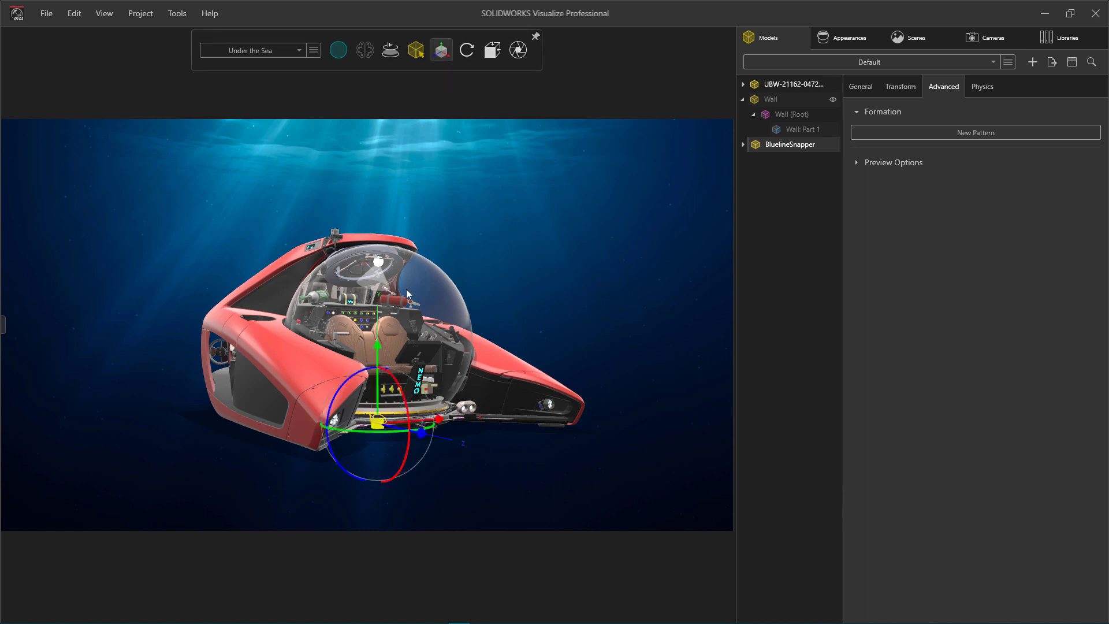
pyautogui.moveTo(423, 437); pyautogui.dragTo(614, 504)
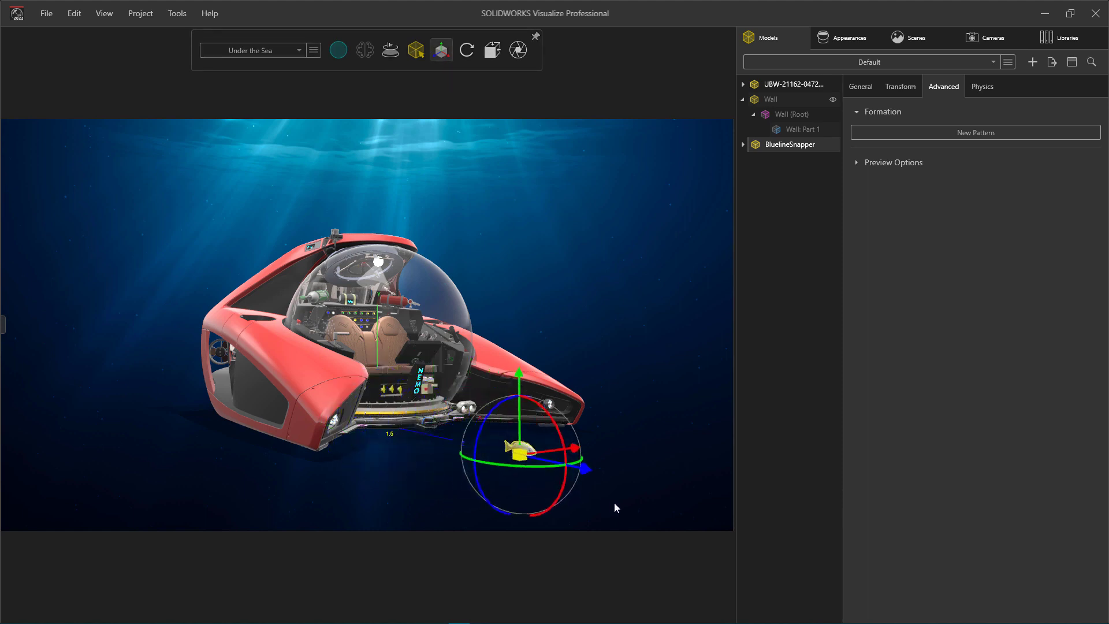
pyautogui.moveTo(522, 378); pyautogui.dragTo(521, 241)
pyautogui.click(581, 263)
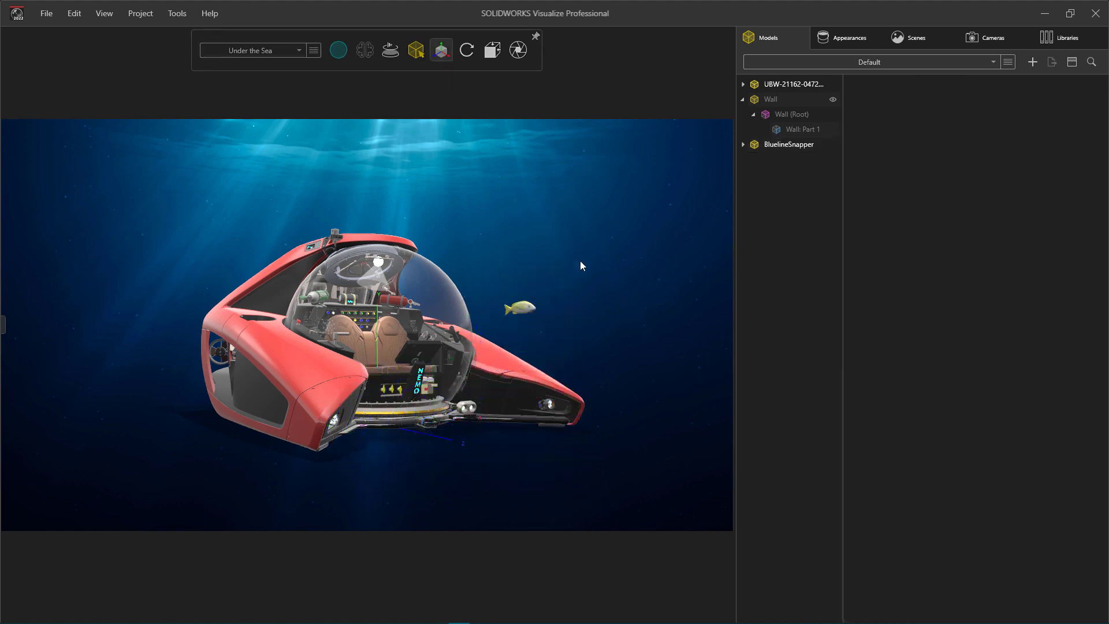
# - Create a new pattern of the BluelineSnapper fish with the Scatter type and switch the viewport from Preview to a photorealistic render mode
pyautogui.scroll(3, 467, 360)
pyautogui.moveTo(463, 356)
pyautogui.mouseDown(button='middle')
pyautogui.moveTo(420, 360)
pyautogui.moveTo(445, 353)
pyautogui.mouseUp(button='middle')
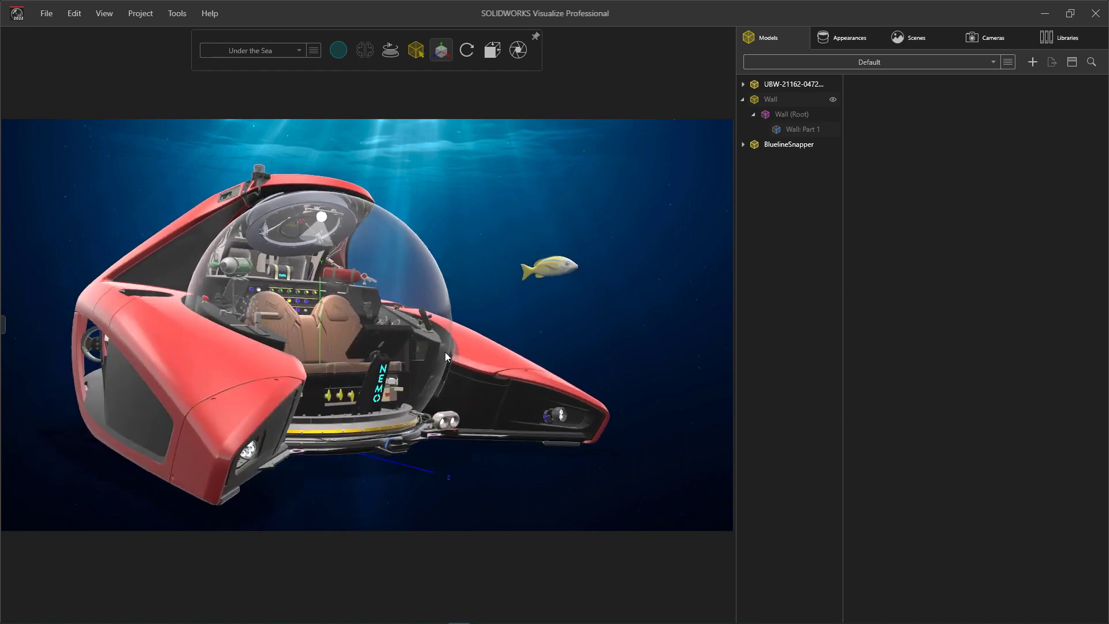
pyautogui.click(538, 272)
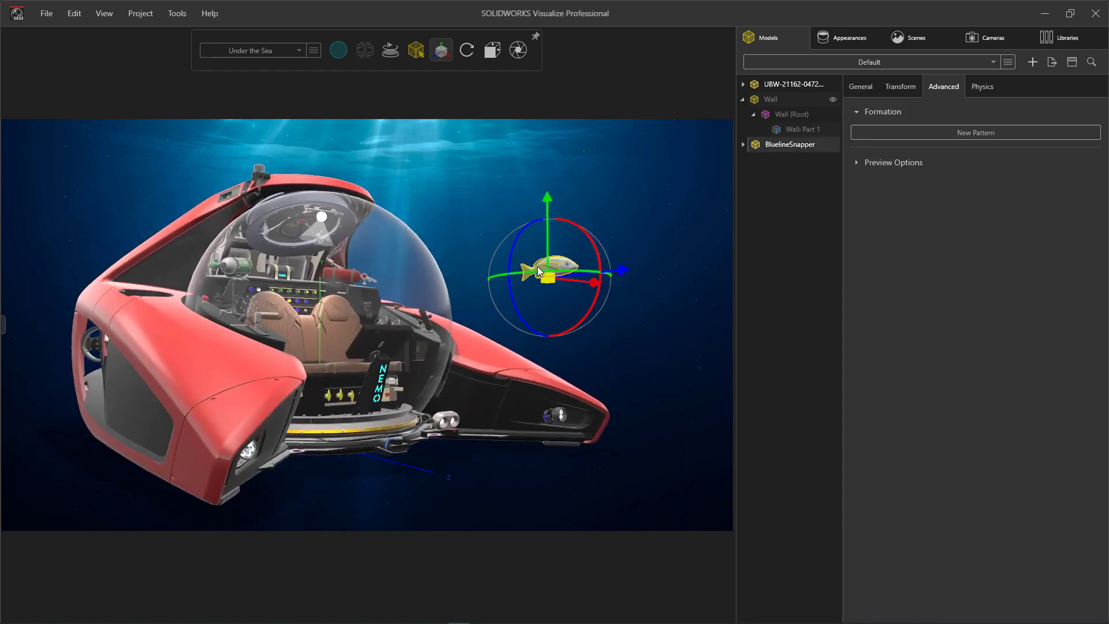
pyautogui.click(909, 133)
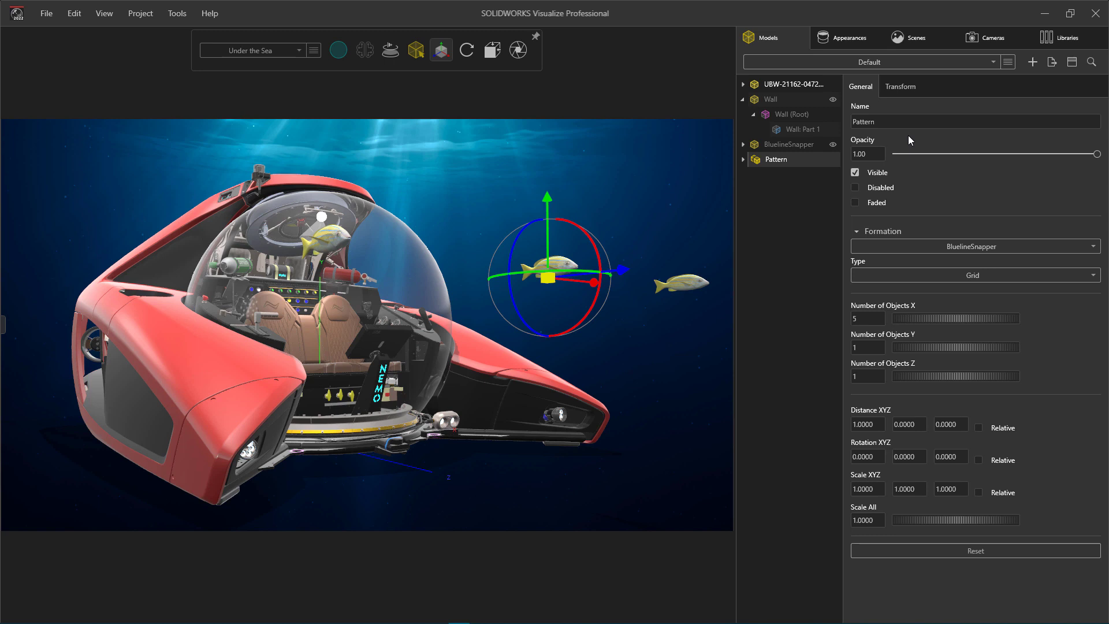
pyautogui.click(927, 274)
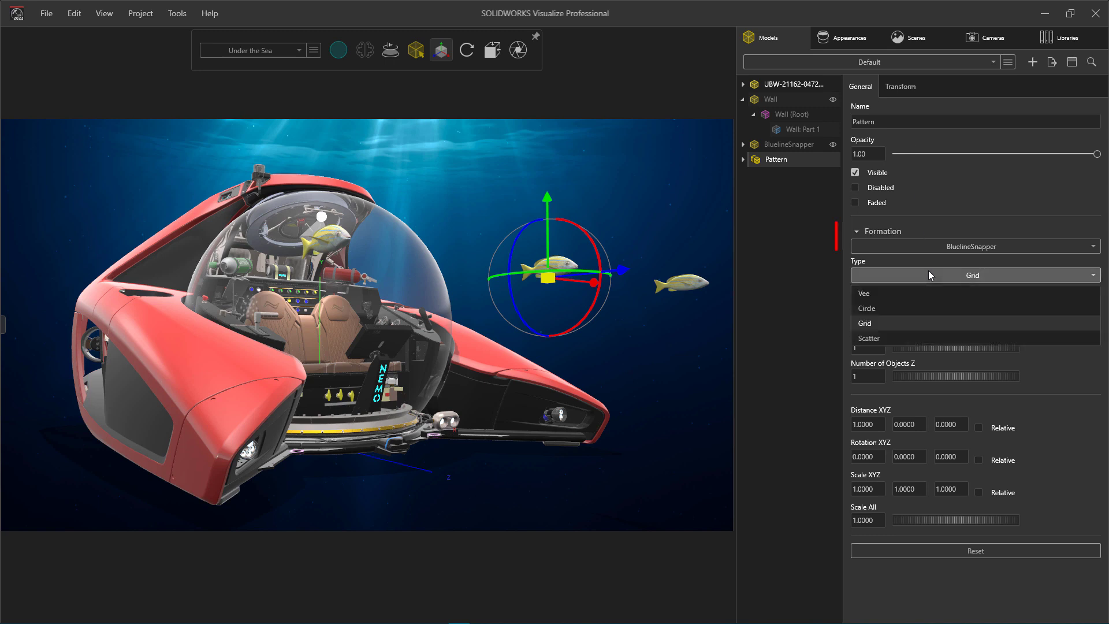
pyautogui.click(920, 339)
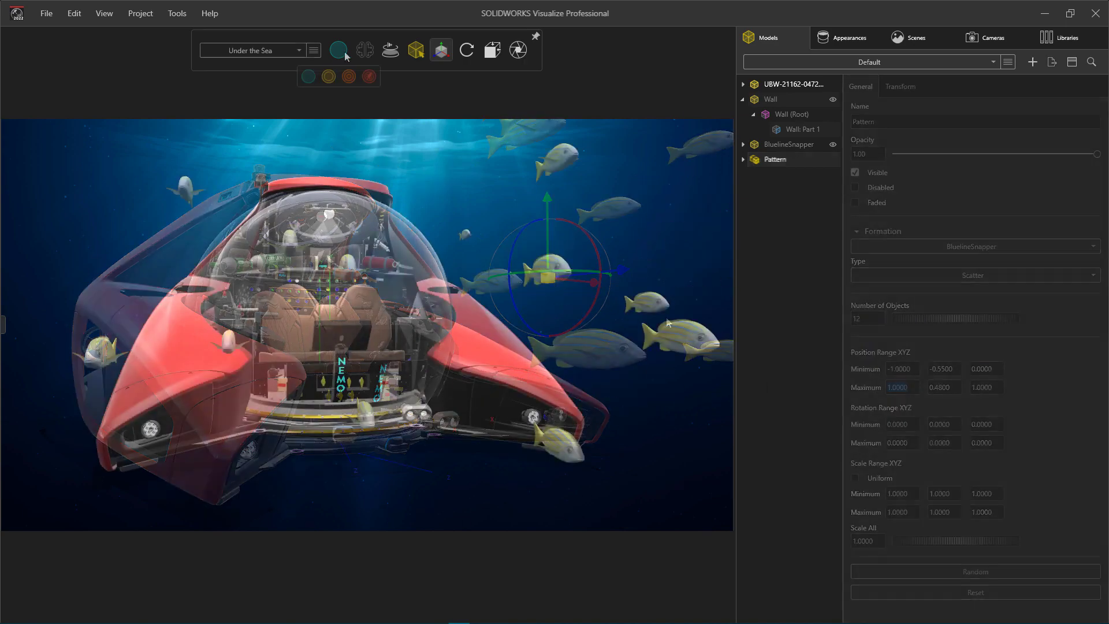
pyautogui.click(369, 77)
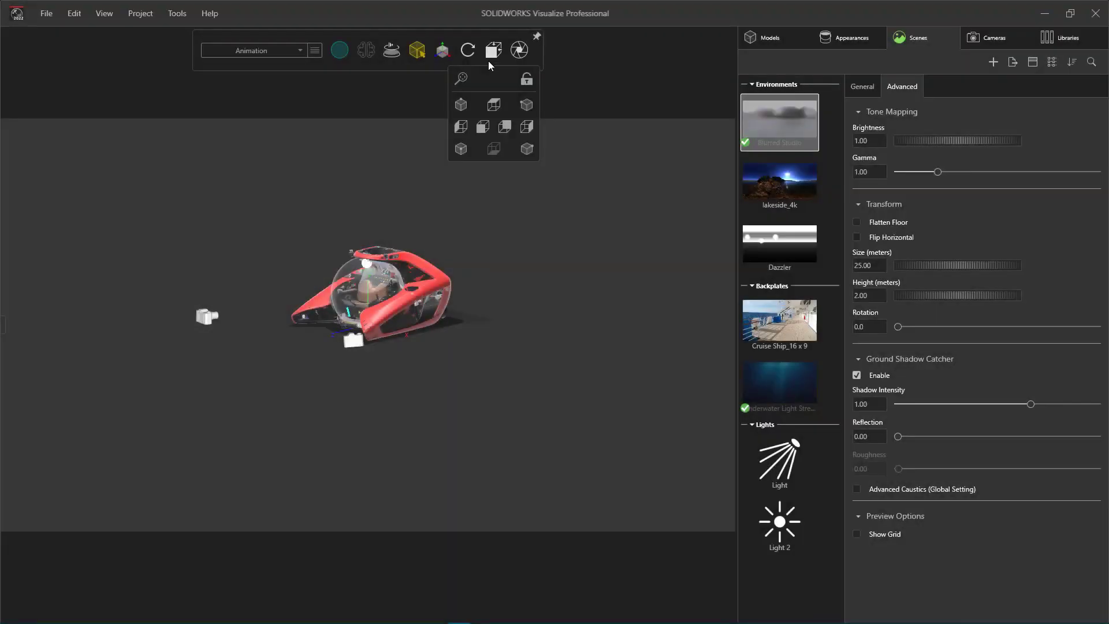
# - View the submarine from the top in the Animation configuration, zoomed out, and show the timeline
pyautogui.click(491, 108)
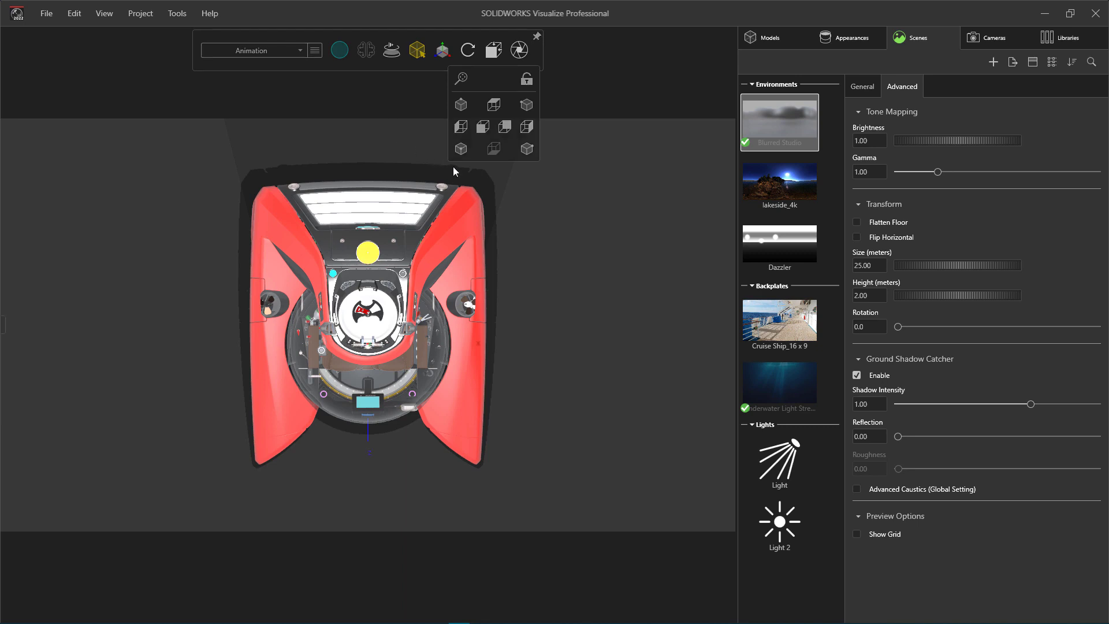
pyautogui.keyDown('shift'); pyautogui.moveTo(452, 166); pyautogui.dragTo(462, 266, button='middle'); pyautogui.keyUp('shift')
pyautogui.click(104, 13)
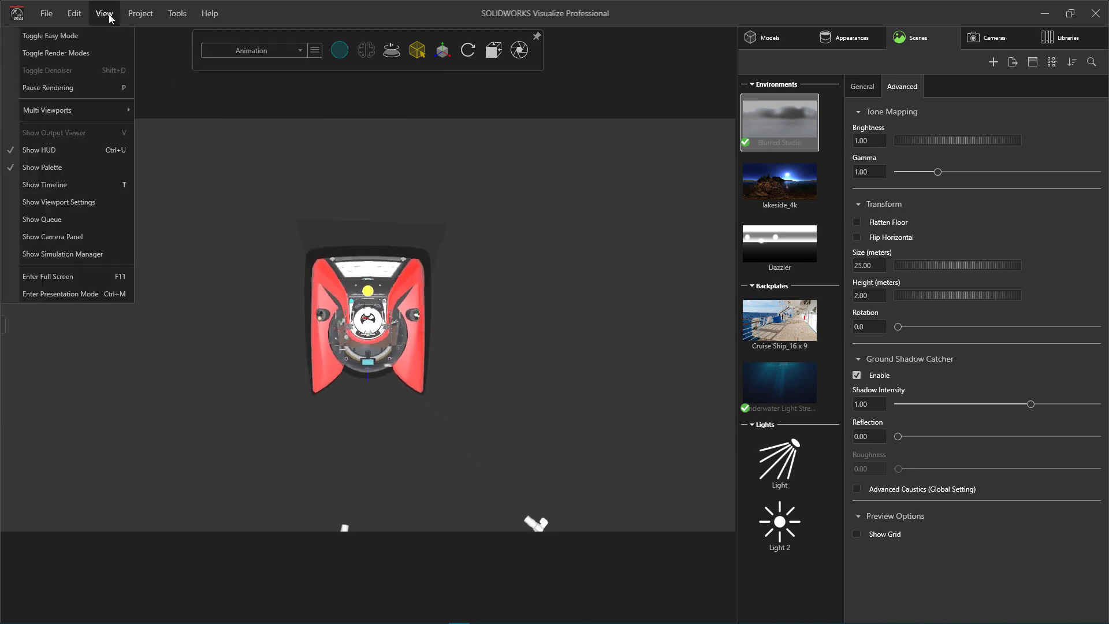
pyautogui.click(90, 185)
pyautogui.moveTo(425, 56)
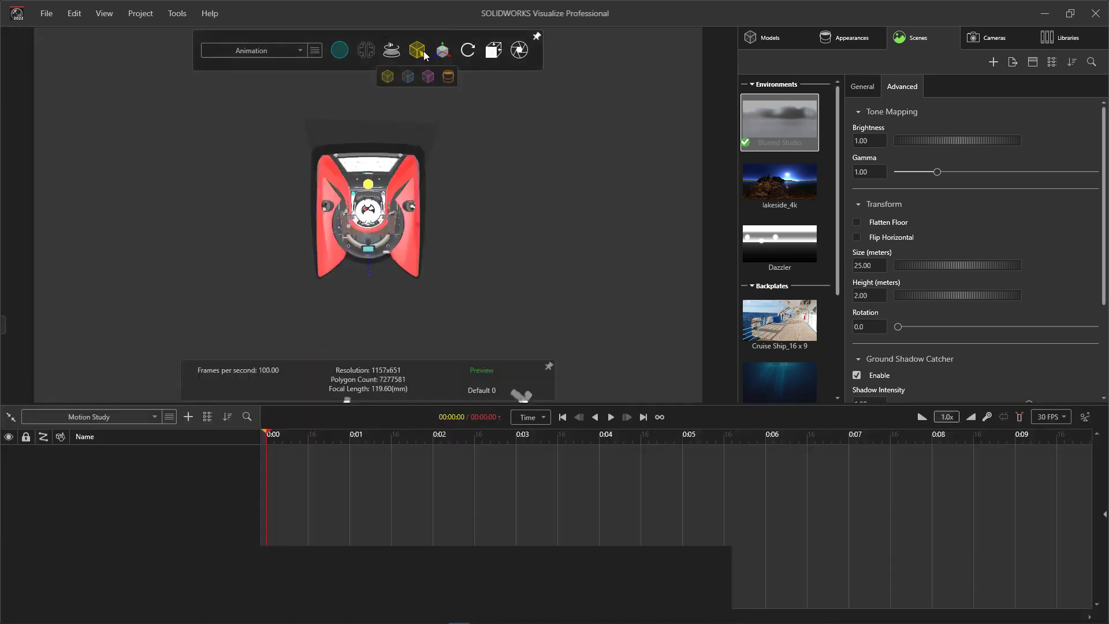
pyautogui.click(427, 76)
pyautogui.click(414, 224)
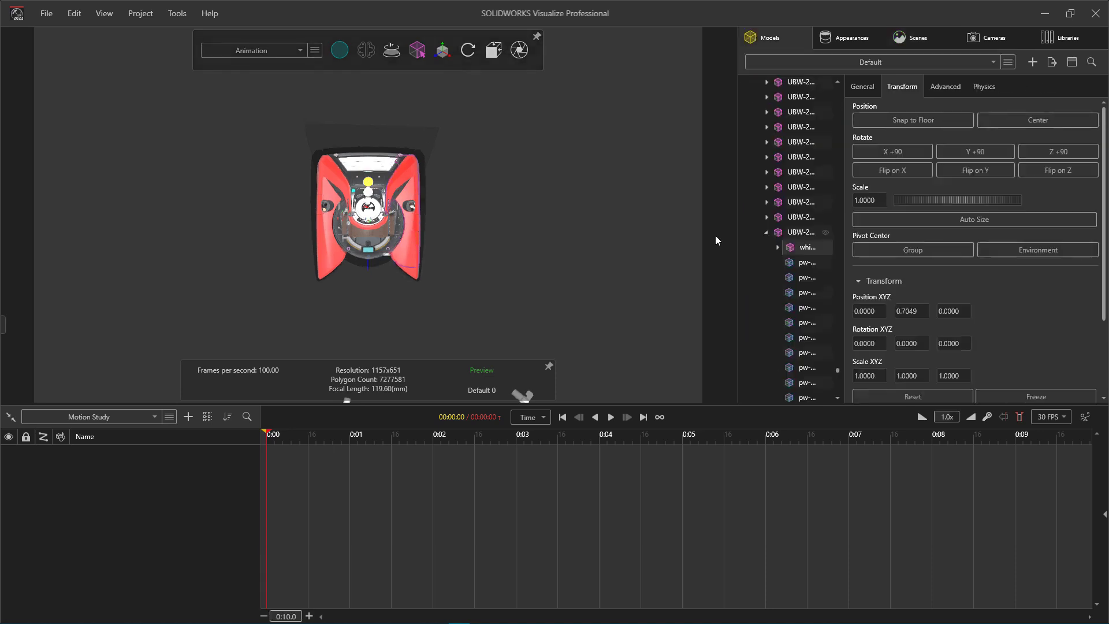
pyautogui.rightClick(787, 236)
pyautogui.moveTo(756, 362)
pyautogui.click(655, 366)
pyautogui.click(325, 224)
pyautogui.rightClick(784, 247)
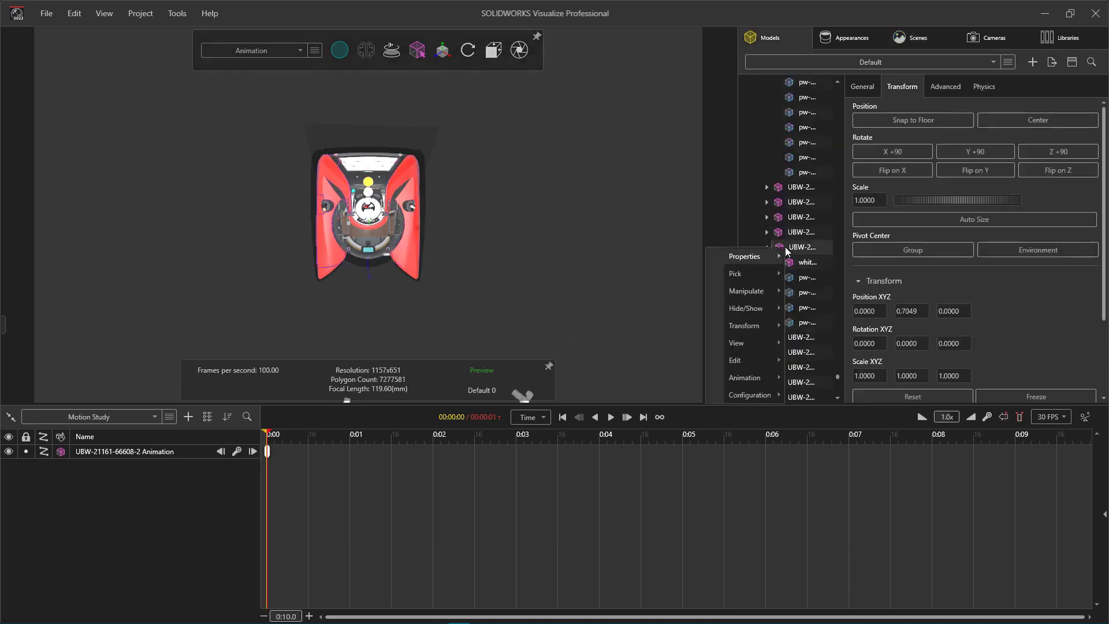
pyautogui.click(664, 383)
pyautogui.click(324, 274)
pyautogui.rightClick(794, 249)
pyautogui.click(660, 382)
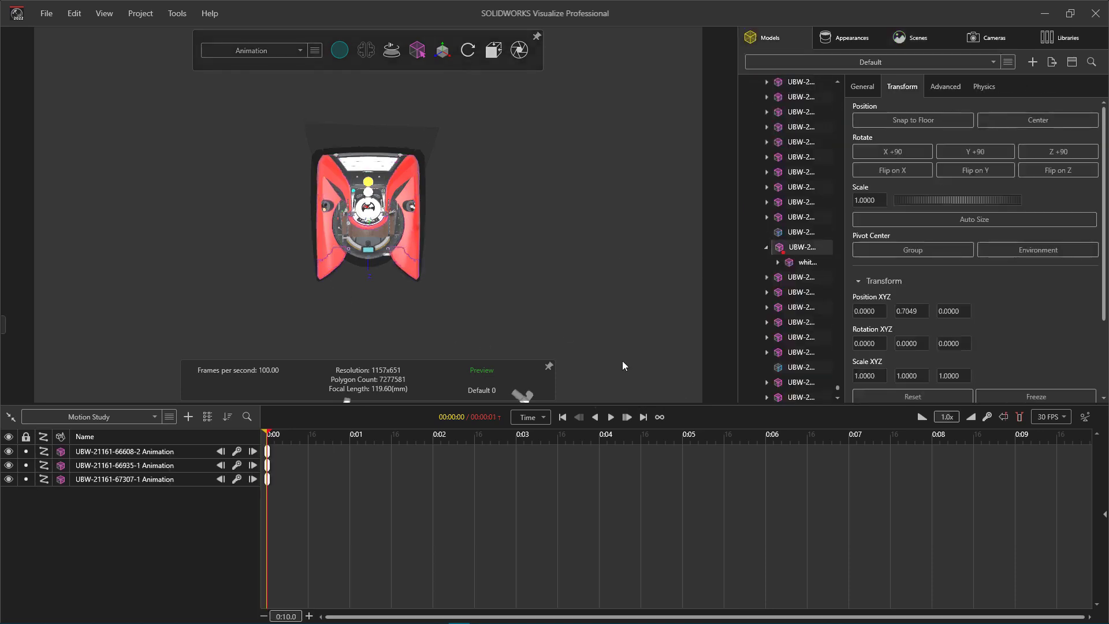
# - Move the red hull panels away from the submarine to keyframe their exploded positions at 00:06:83, and scrub through the motion
pyautogui.moveTo(428, 237); pyautogui.dragTo(454, 355, button='middle')
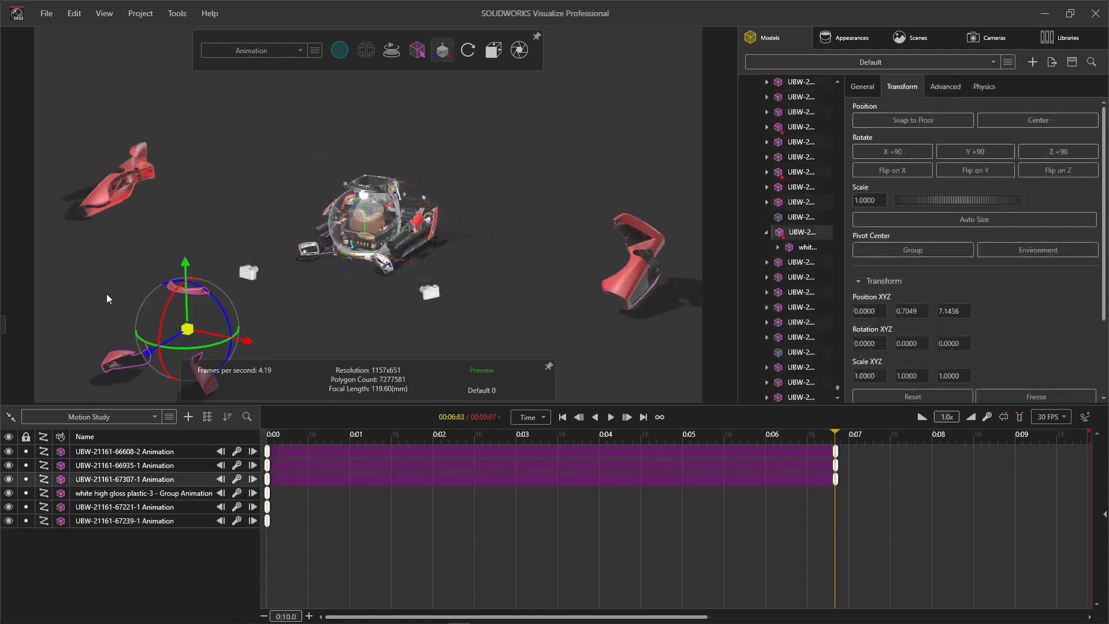
pyautogui.click(426, 235)
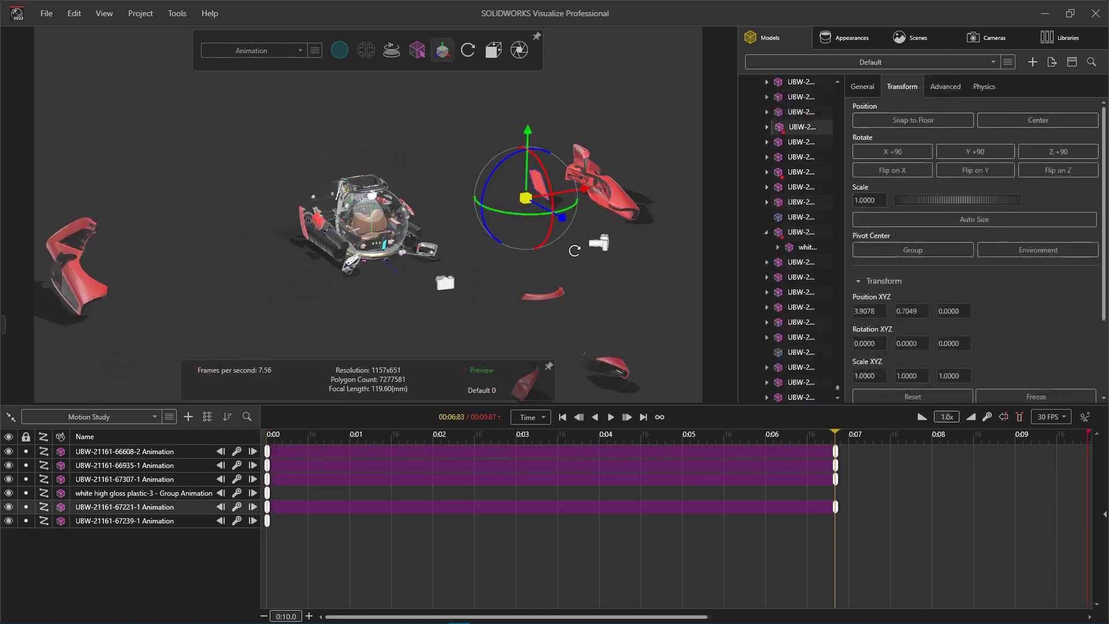
pyautogui.click(124, 521)
pyautogui.click(143, 492)
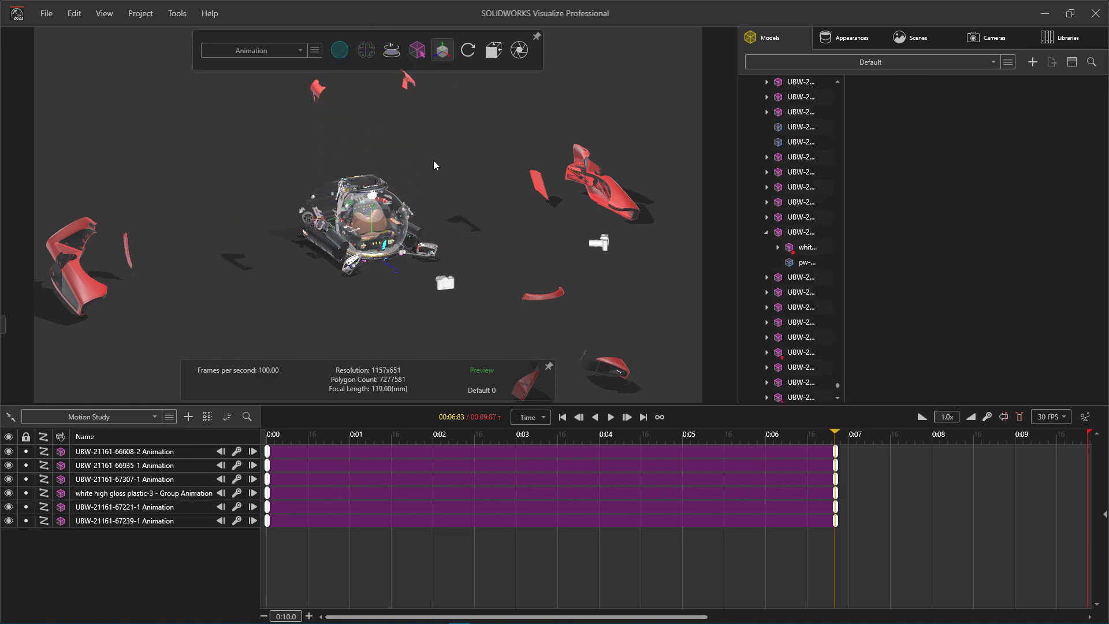
pyautogui.moveTo(347, 432); pyautogui.dragTo(578, 445)
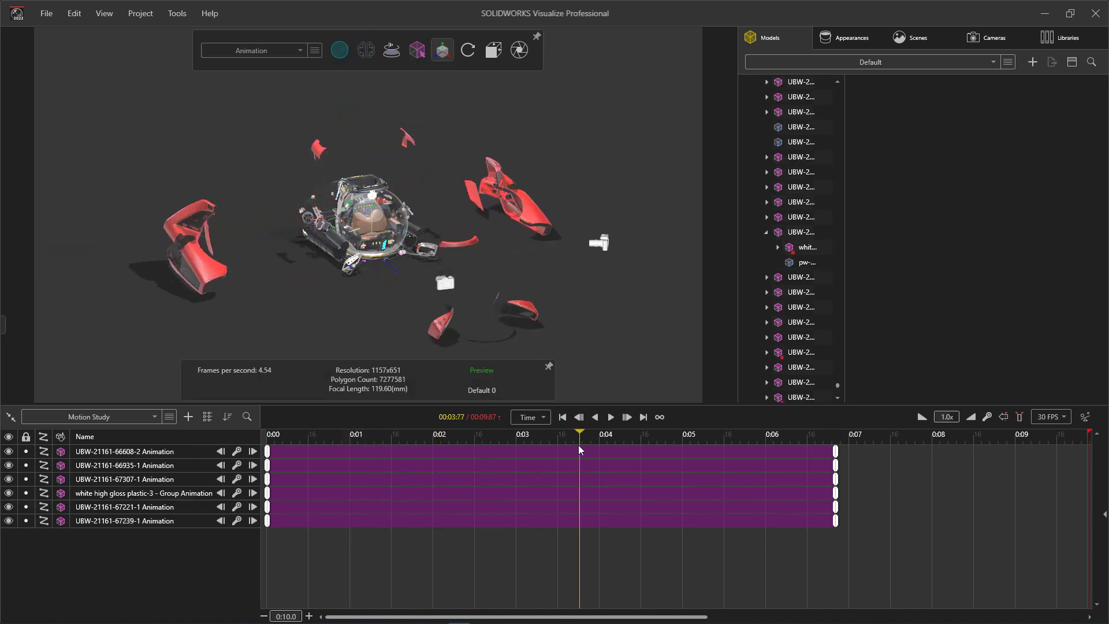
# - Group the 66608-2 and 66935-1 animations into a new group, and the 67221-1 and 67239-1 animations into a second group
pyautogui.click(171, 451)
pyautogui.keyDown('shift'); pyautogui.click(163, 465); pyautogui.keyUp('shift')
pyautogui.rightClick(163, 465)
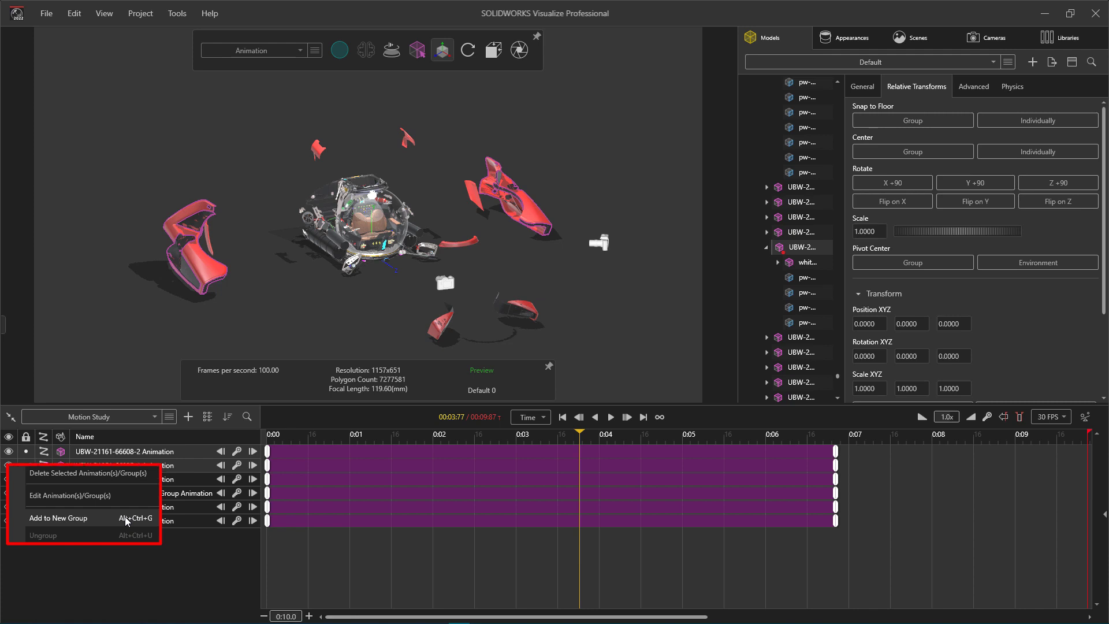
pyautogui.keyDown('ctrl'); pyautogui.click(162, 494); pyautogui.keyUp('ctrl')
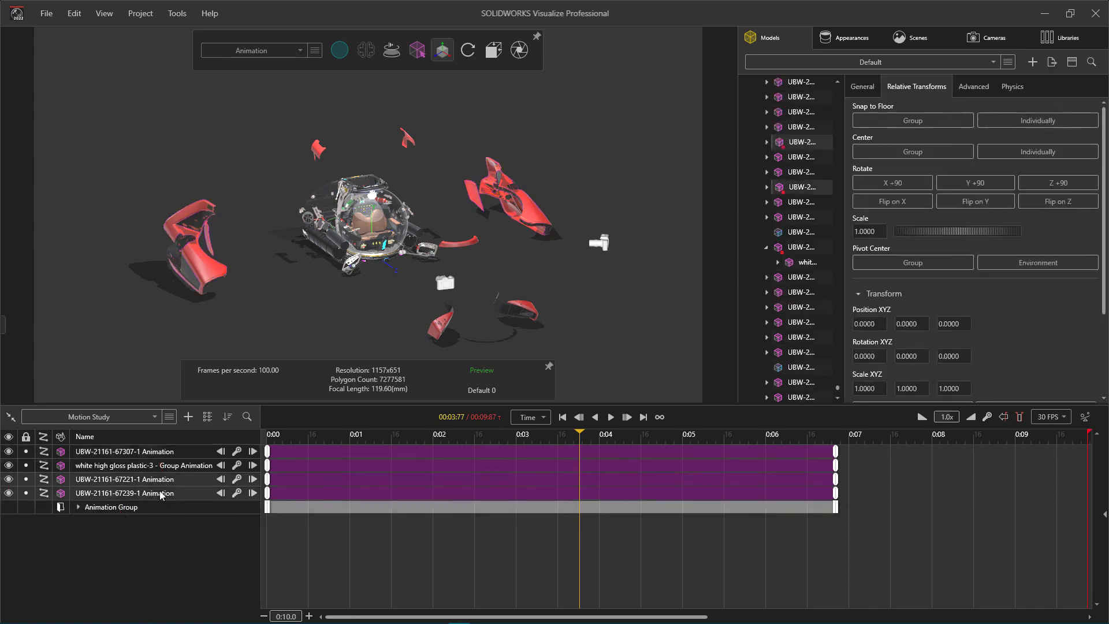
pyautogui.rightClick(161, 494)
pyautogui.click(121, 545)
# - Set the color of Animation Group to a saturated blue with a hue of 212
pyautogui.doubleClick(306, 482)
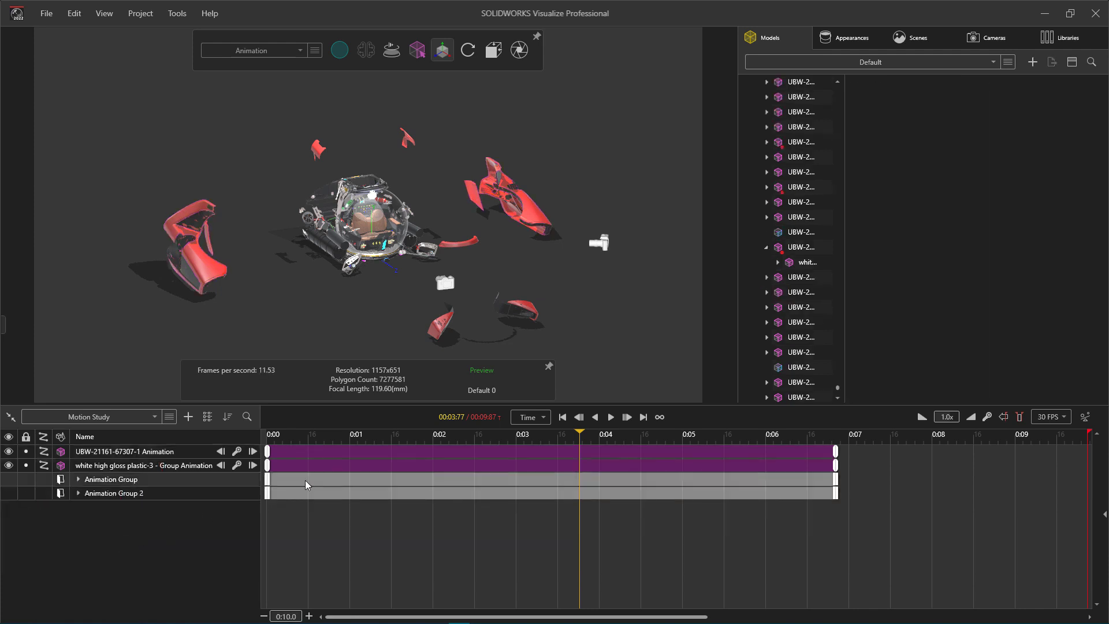
pyautogui.click(958, 475)
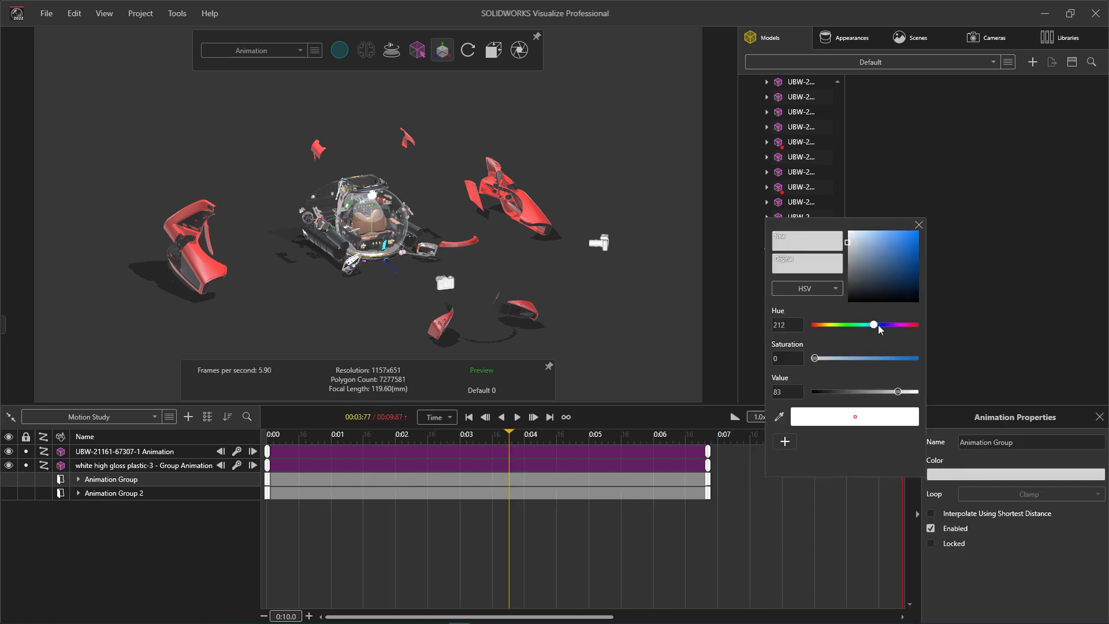
pyautogui.click(914, 233)
pyautogui.click(919, 225)
# - Set the color of Animation Group 2 to a saturated green
pyautogui.click(683, 495)
pyautogui.click(949, 476)
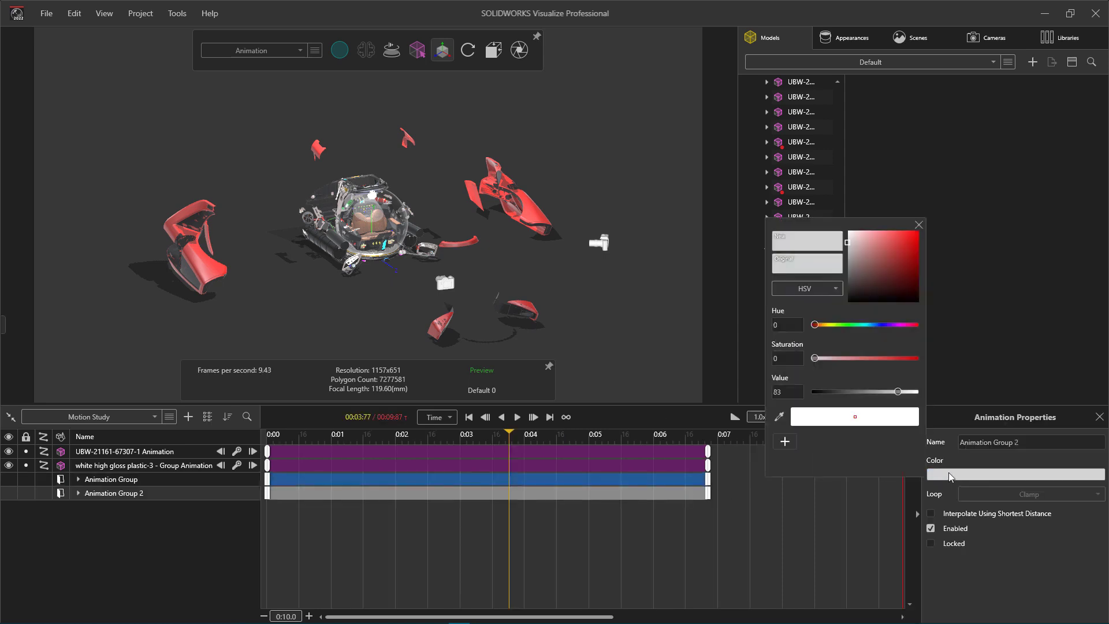
pyautogui.click(847, 325)
pyautogui.click(915, 234)
pyautogui.click(919, 225)
pyautogui.click(469, 536)
# - Shift Animation Group to start at about 1.7 s and Animation Group 2 at about 3.5 s, and rewind to the start
pyautogui.moveTo(384, 496); pyautogui.dragTo(590, 500)
pyautogui.moveTo(406, 481); pyautogui.dragTo(467, 484)
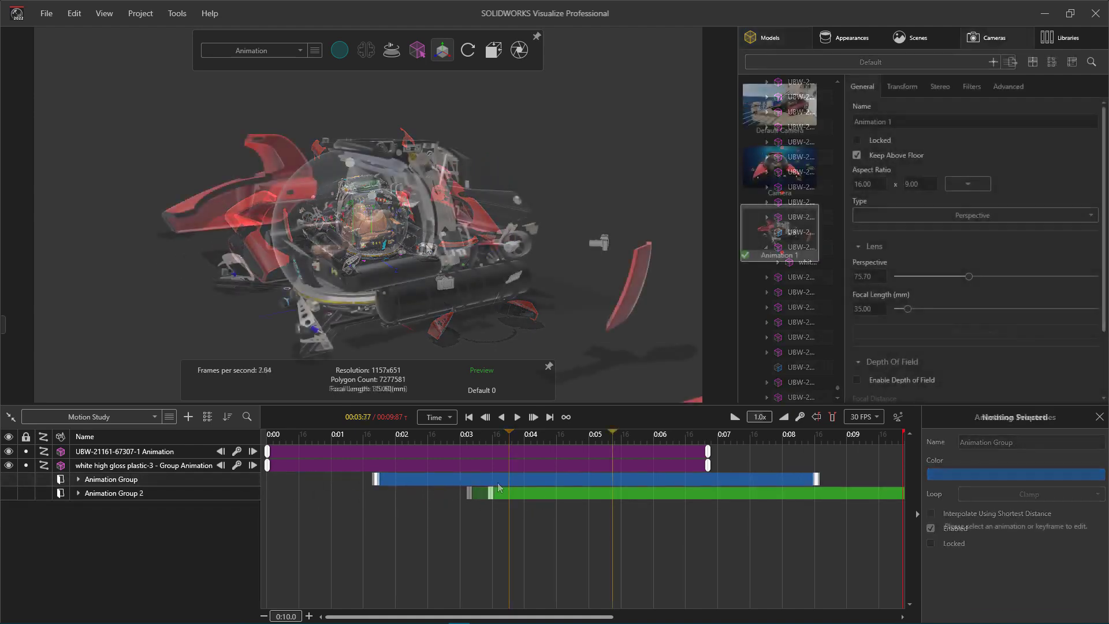
pyautogui.click(468, 417)
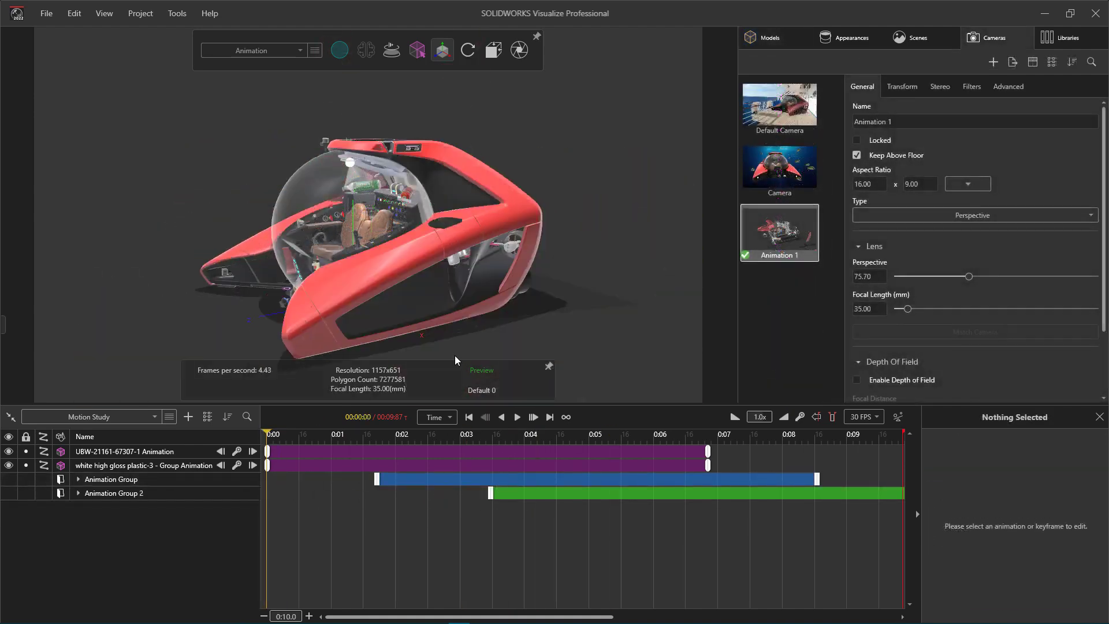
# - Animate the Animation 1 camera with keyframes at the start and at the 9.87 s end of the timeline
pyautogui.rightClick(764, 242)
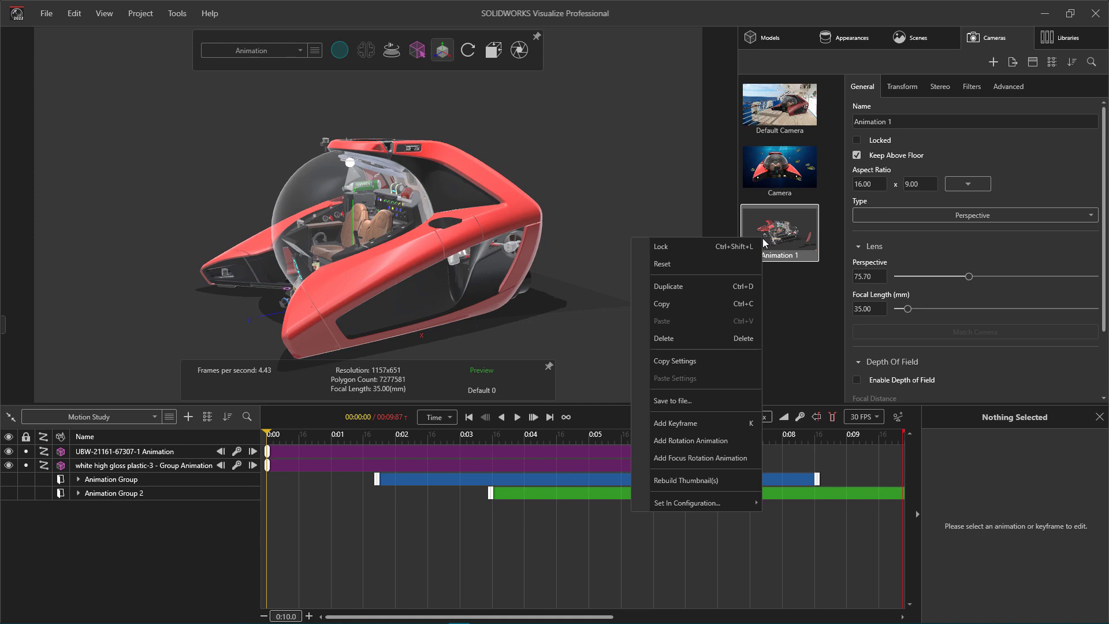
pyautogui.click(702, 425)
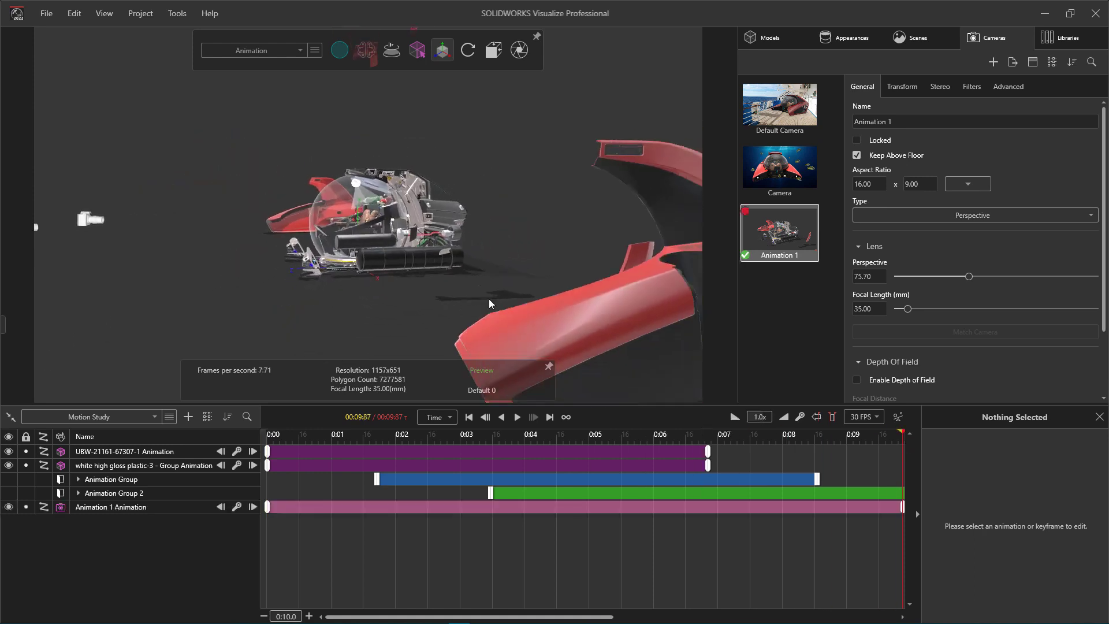
pyautogui.click(761, 304)
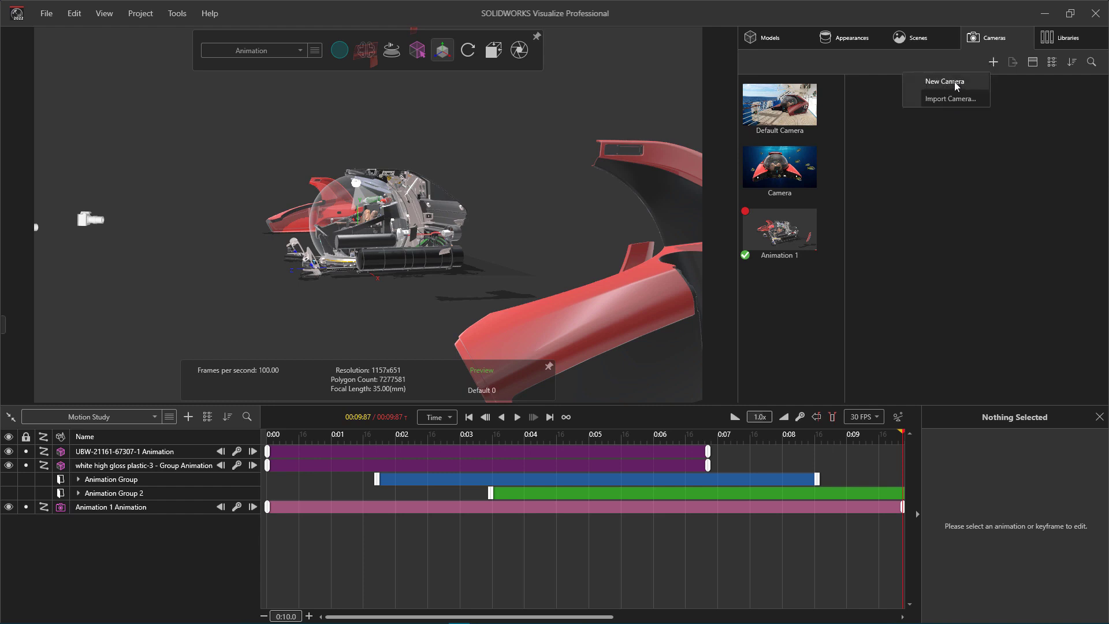
# - Create a new camera named Animation 2 with an 85 mm focal length, and return to near the start of the timeline
pyautogui.click(954, 82)
pyautogui.doubleClick(855, 121)
pyautogui.write('Animation 2')
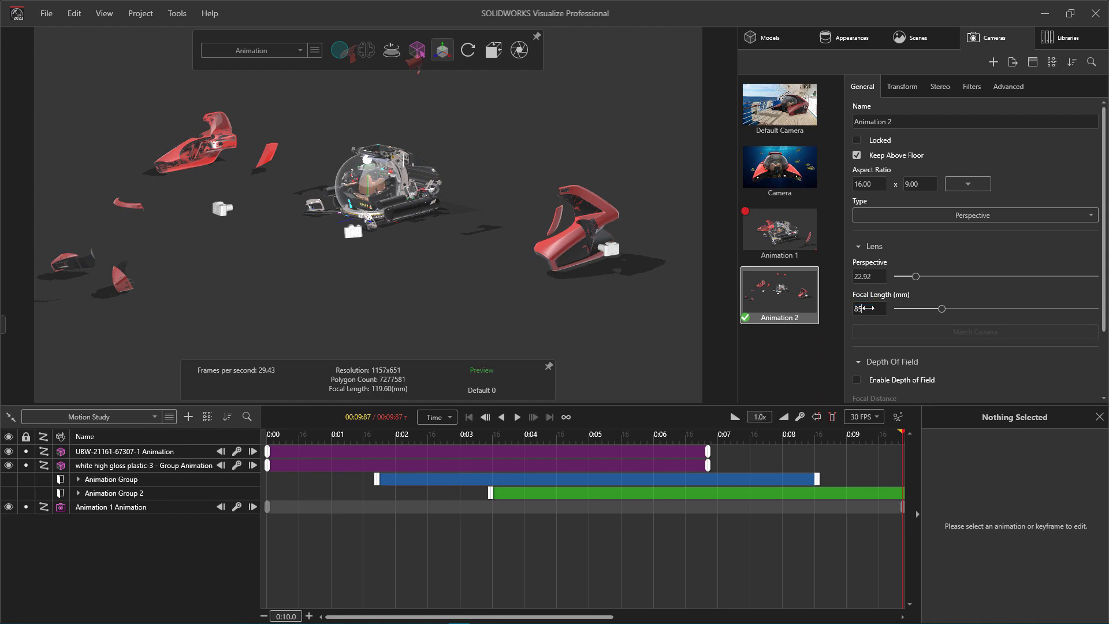
pyautogui.click(864, 308)
pyautogui.write('85')
pyautogui.press('Return')
pyautogui.click(283, 437)
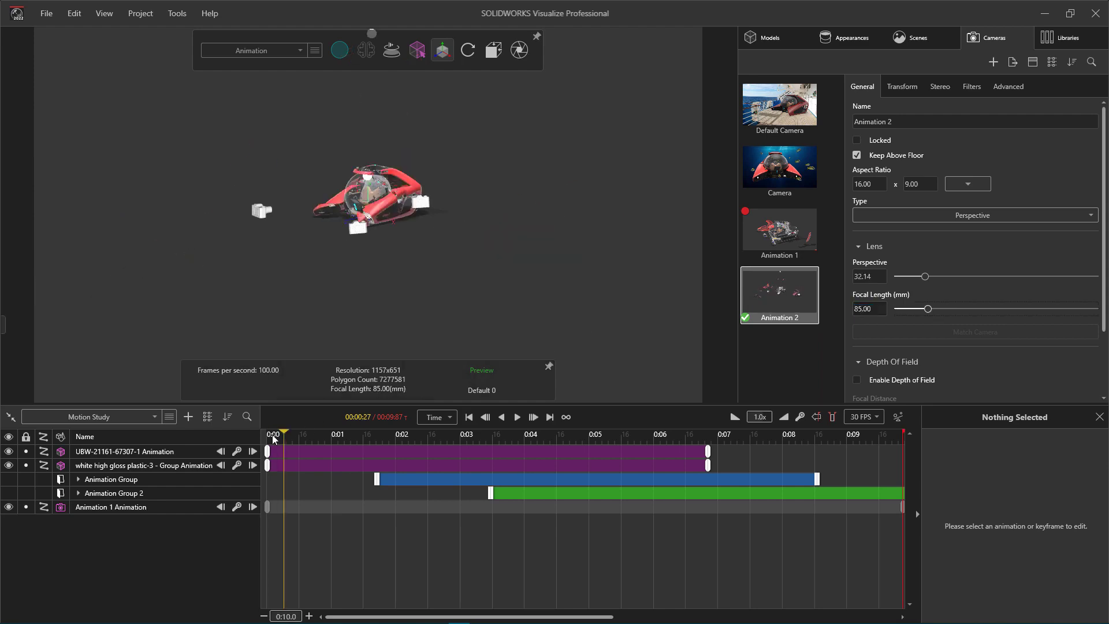
pyautogui.click(494, 50)
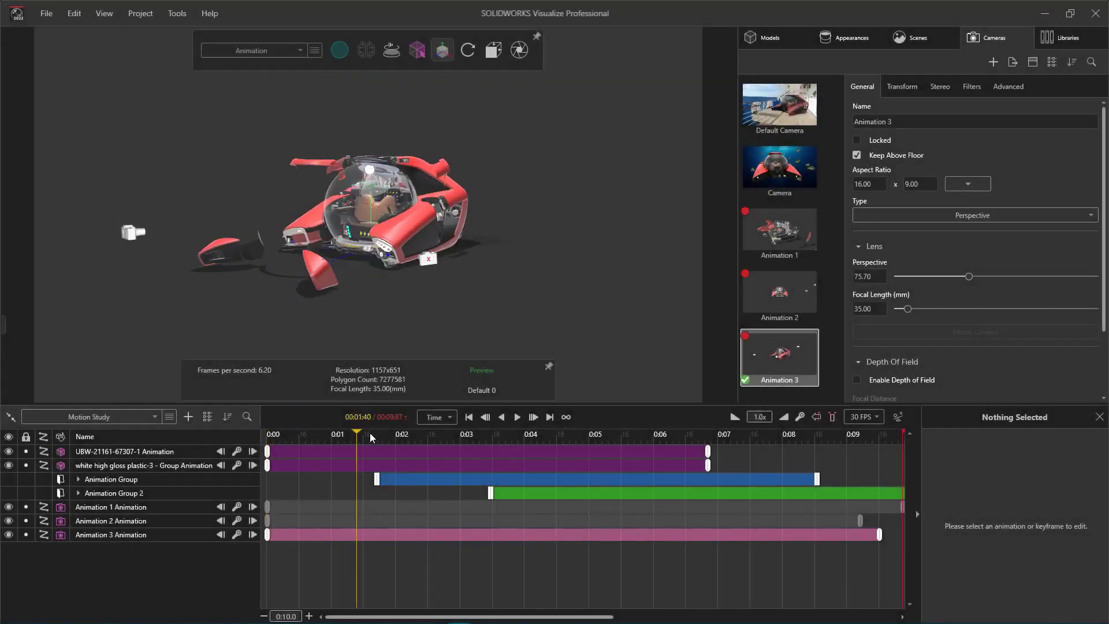
# - Create a new camera sequence animation with the timeline positioned at about 8.67 s
pyautogui.click(825, 443)
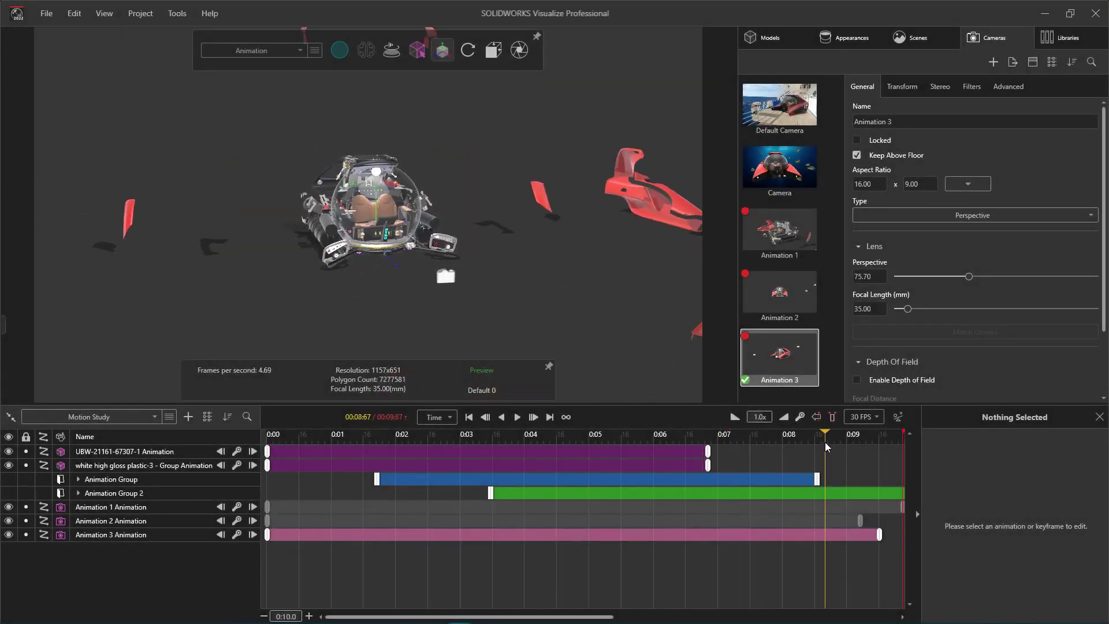
pyautogui.click(187, 417)
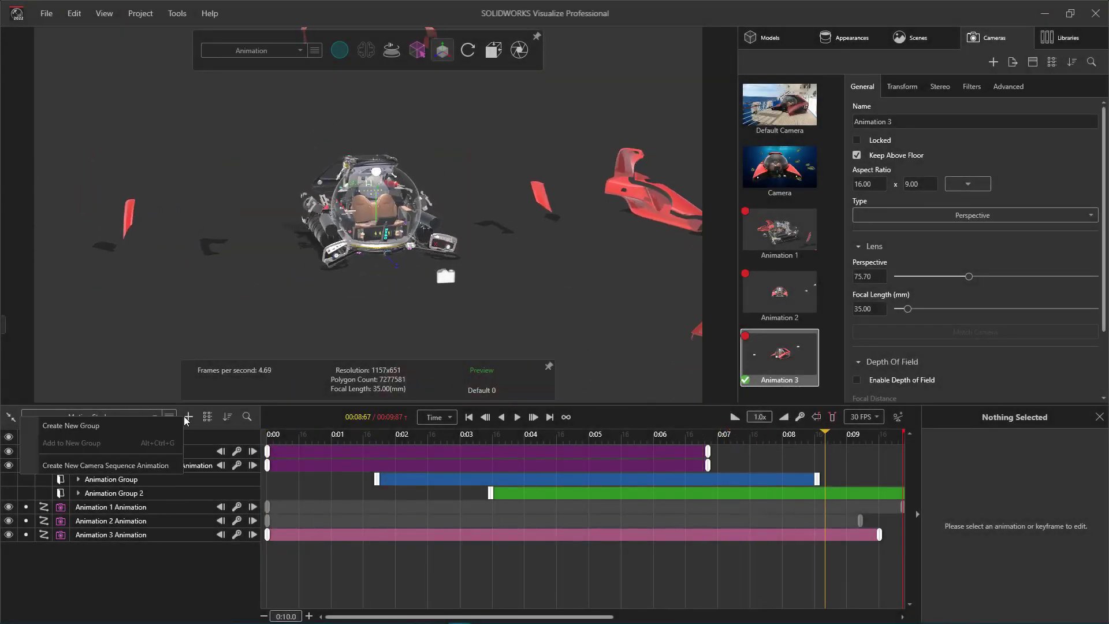
pyautogui.click(158, 465)
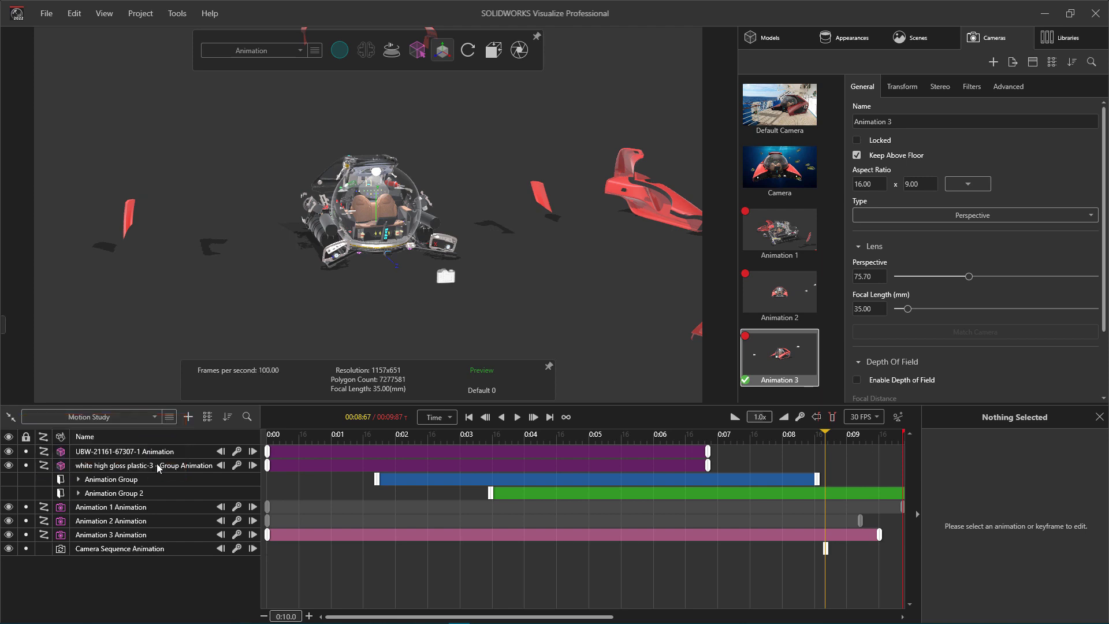
# - Fill the camera sequence with the Animation 1, Animation 3 and Animation 2 cameras, and extend it to the end of the timeline
pyautogui.click(267, 439)
pyautogui.doubleClick(786, 237)
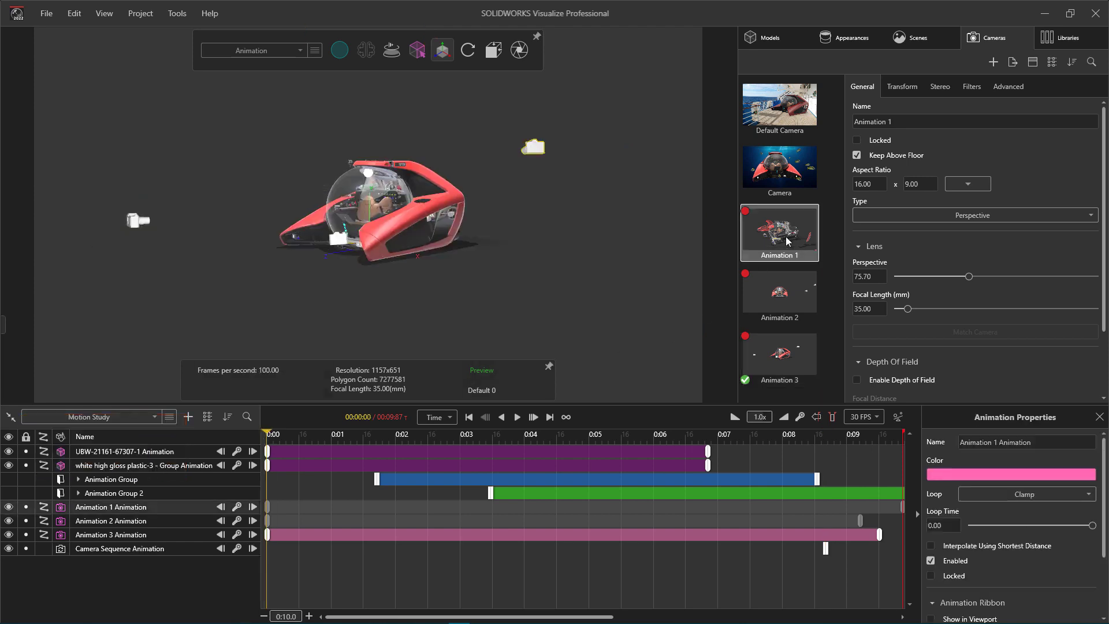
pyautogui.moveTo(408, 437); pyautogui.dragTo(711, 443)
pyautogui.doubleClick(780, 353)
pyautogui.doubleClick(771, 295)
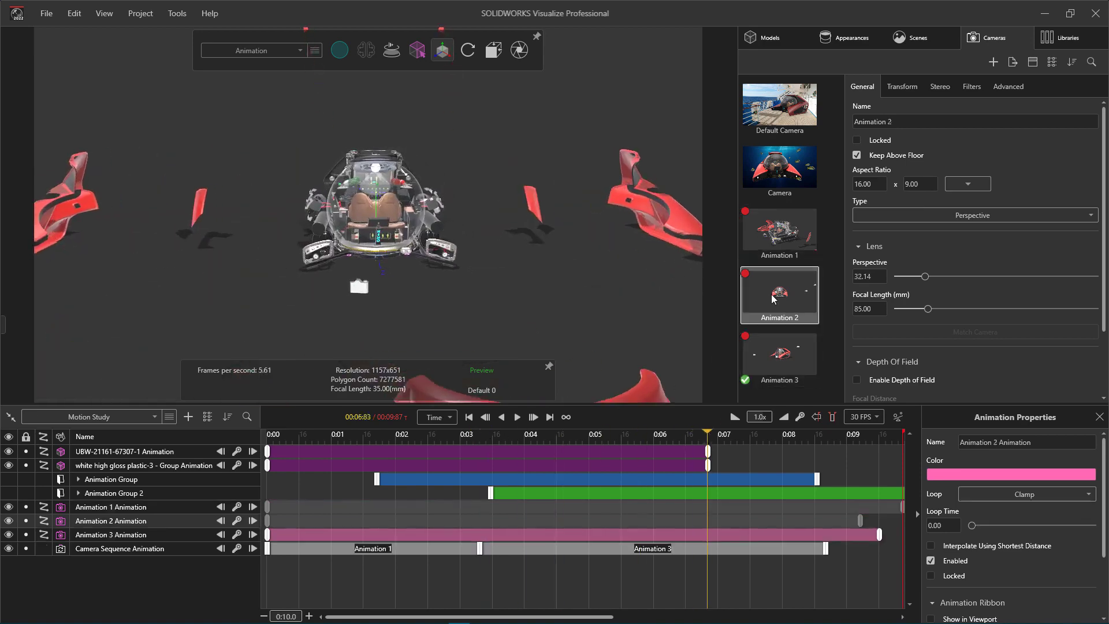
pyautogui.moveTo(827, 553); pyautogui.dragTo(902, 550)
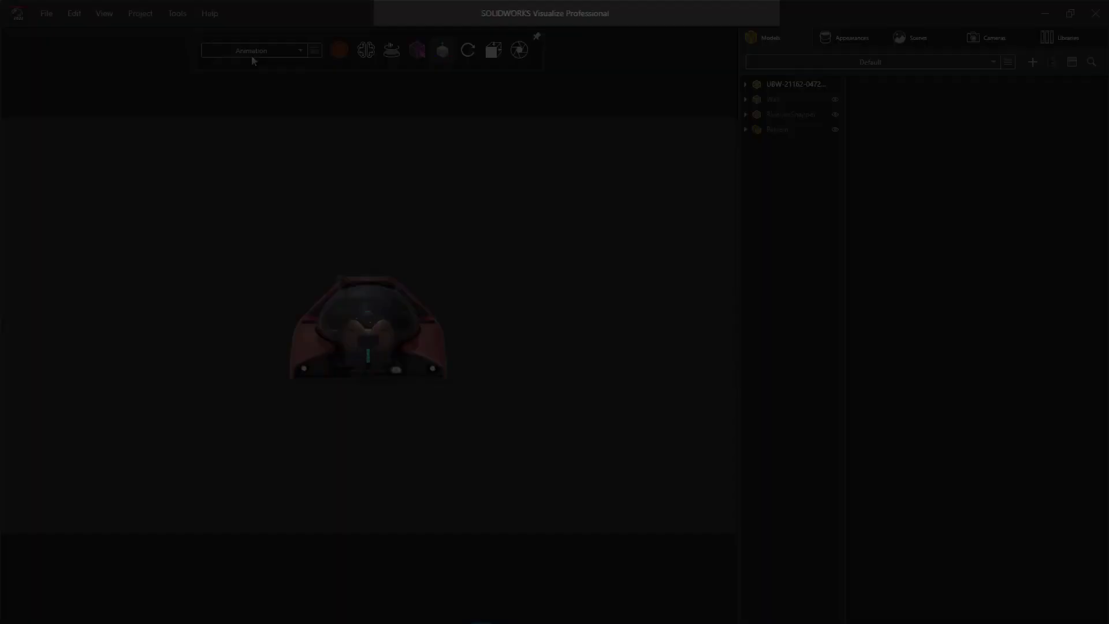
# - Display the Under the Sea configuration, followed by the Ship Deck configuration
pyautogui.click(252, 50)
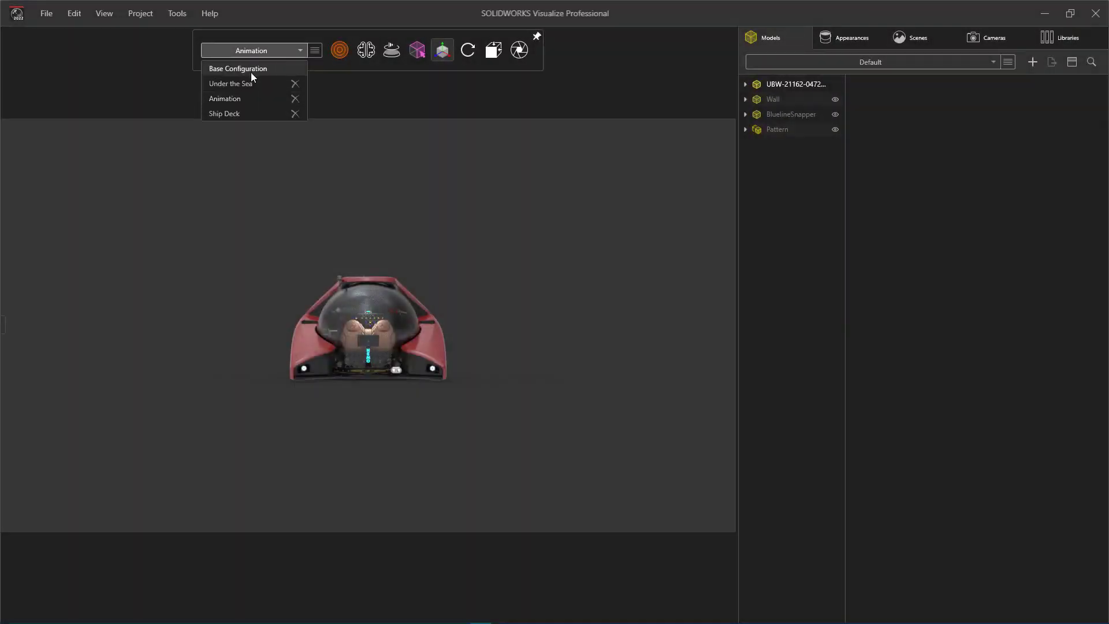
pyautogui.click(251, 80)
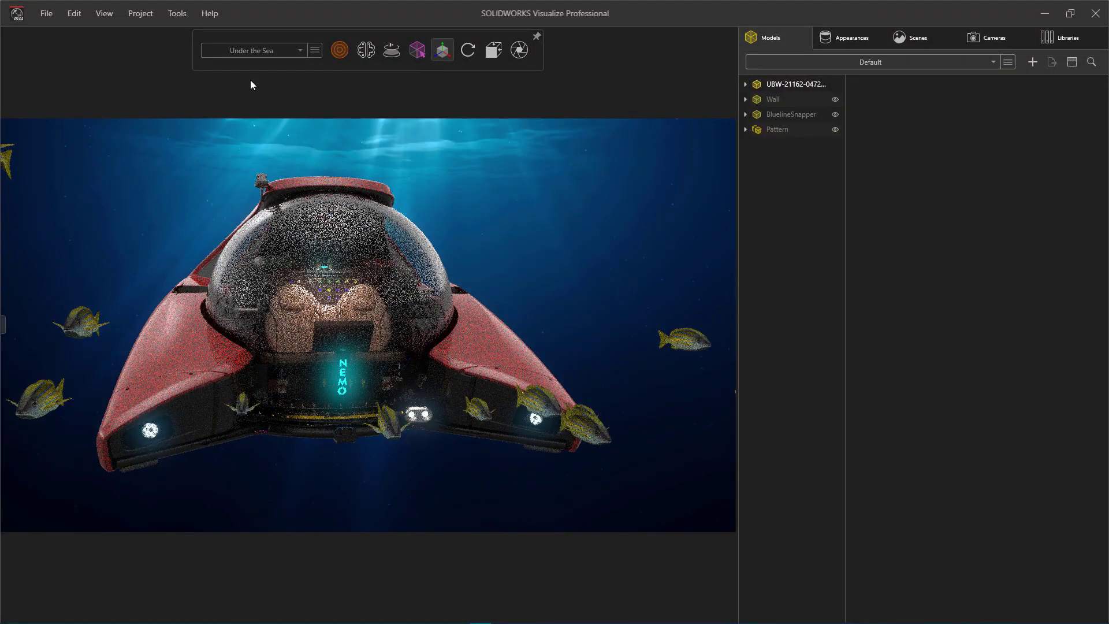
pyautogui.click(251, 52)
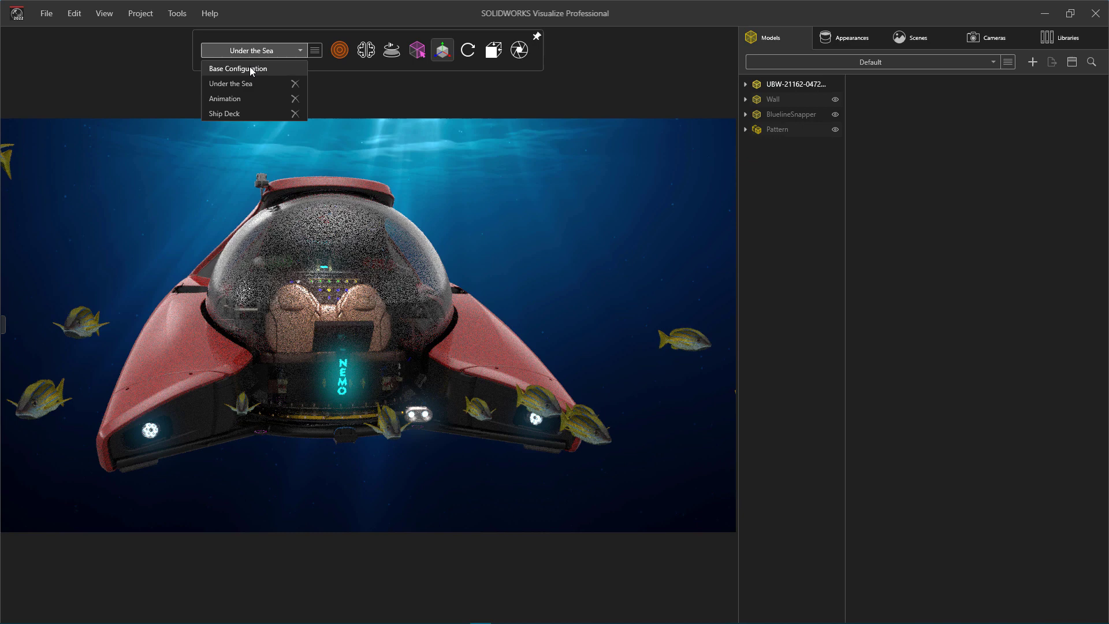
pyautogui.click(238, 113)
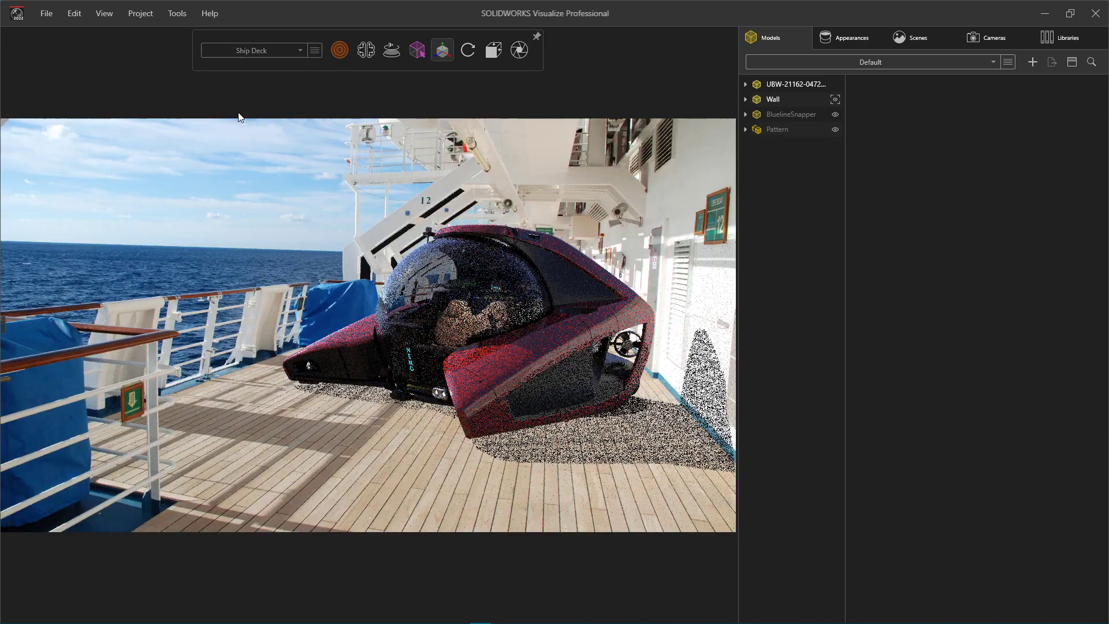
# - Review the ship deck, underwater and animation renders in the Output Viewer, and show the animation job's details
pyautogui.click(107, 13)
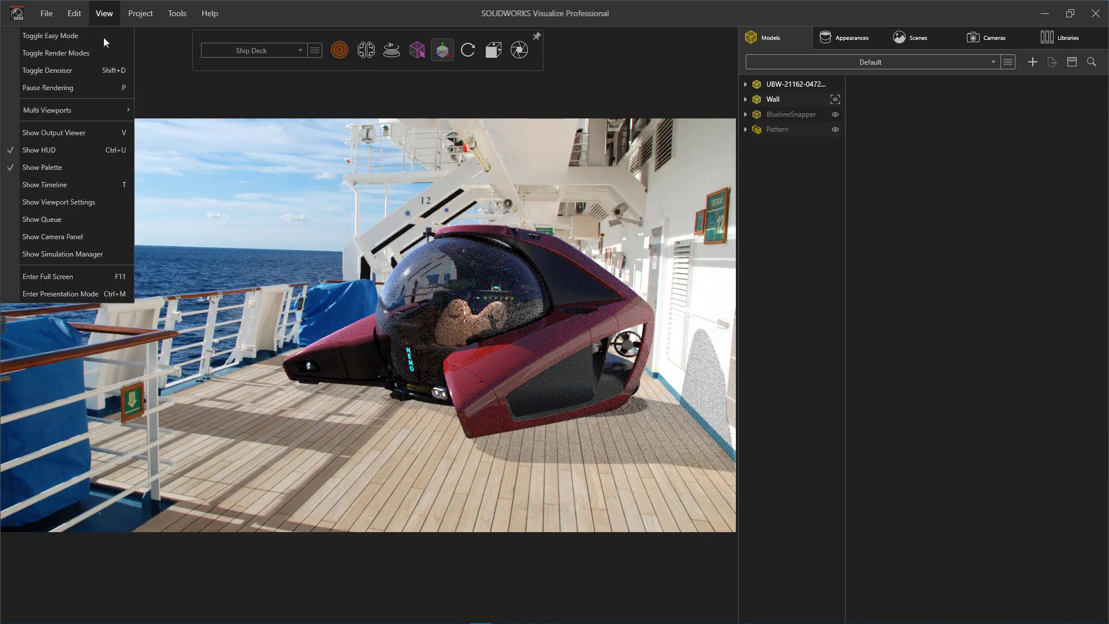
pyautogui.click(90, 133)
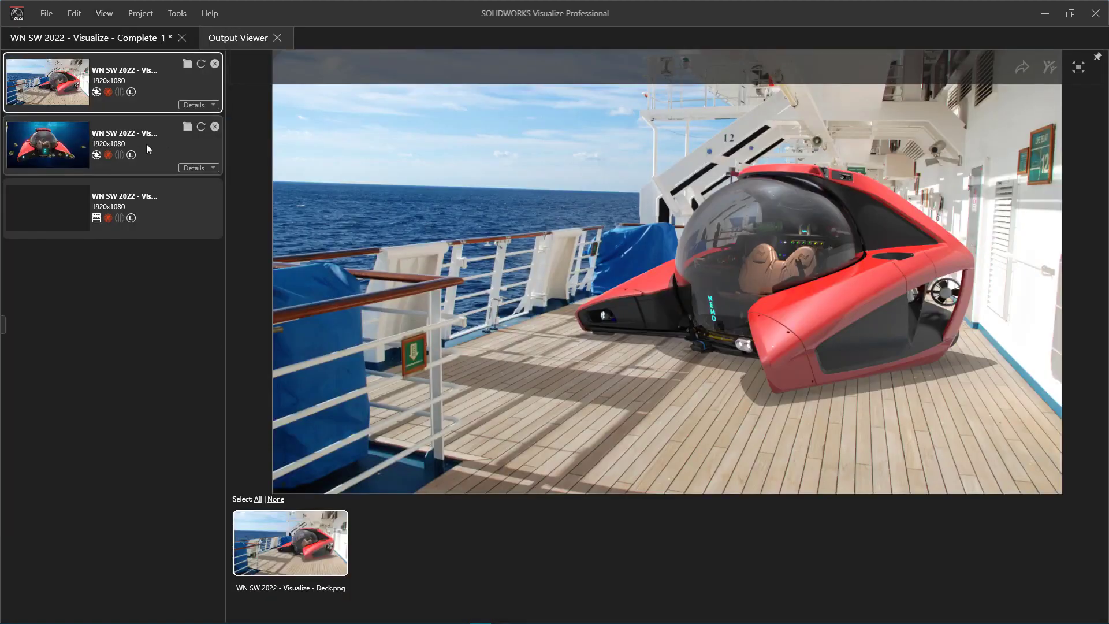
pyautogui.click(170, 149)
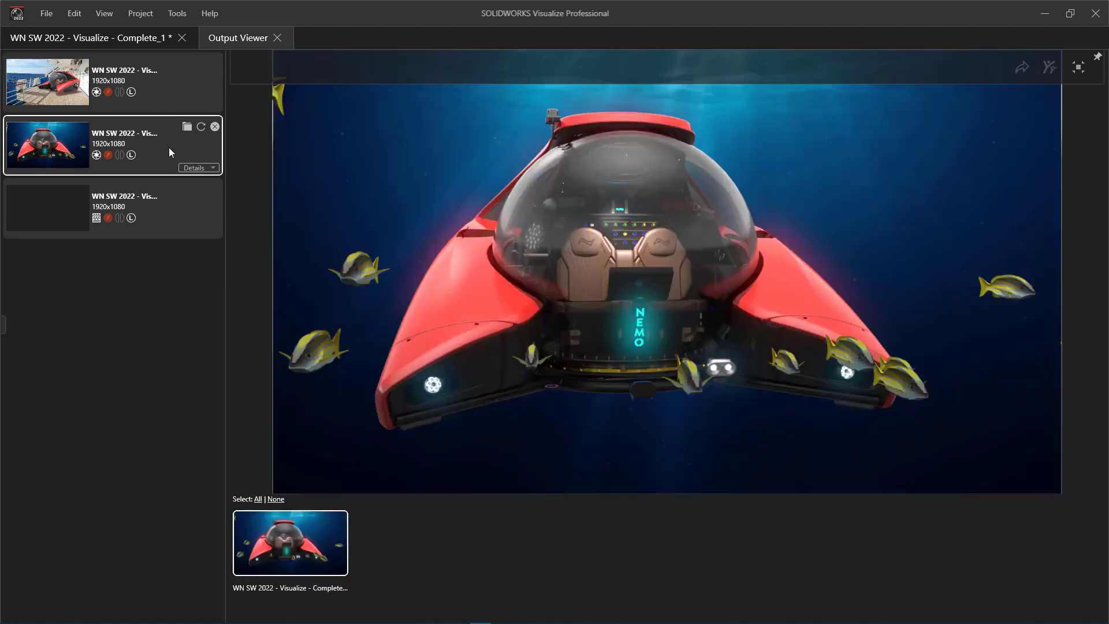
pyautogui.click(170, 209)
pyautogui.click(186, 231)
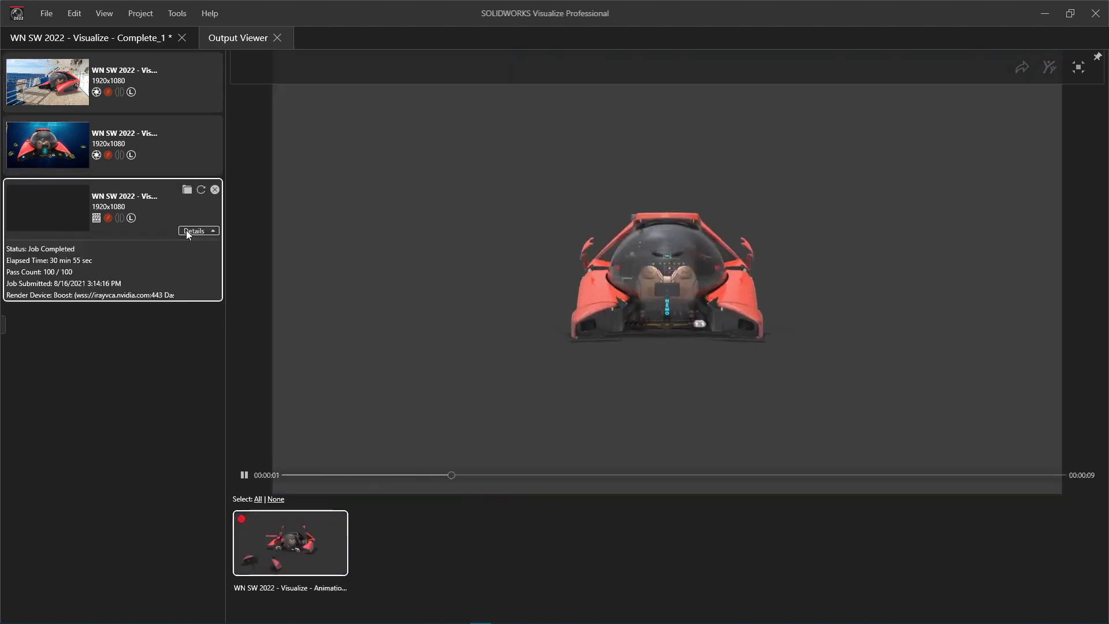